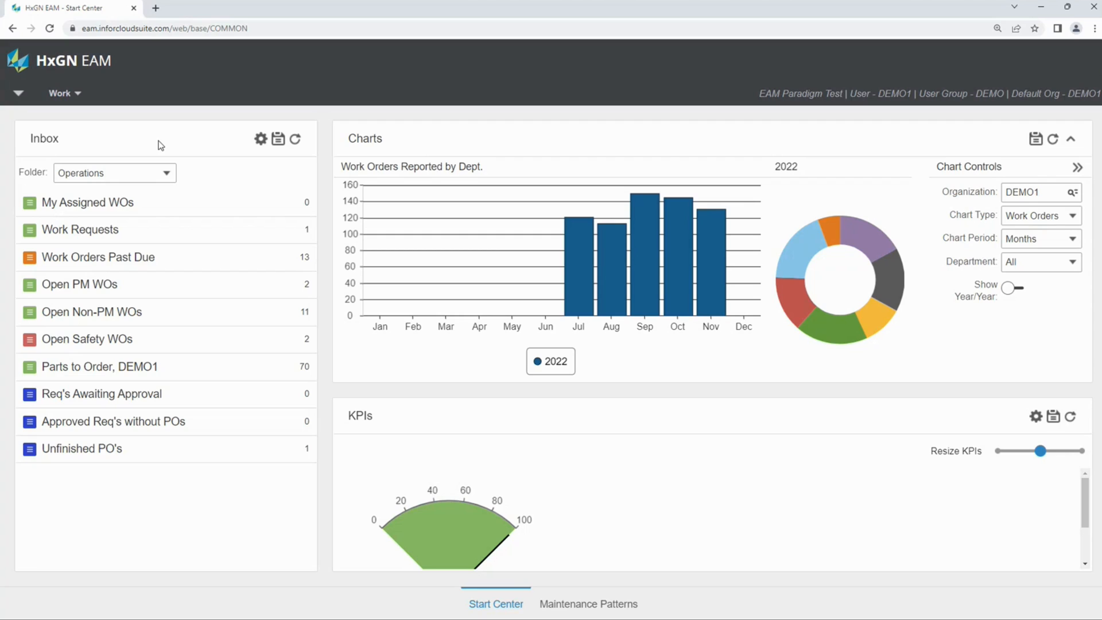
- Open the Maintenance Patterns screen from the work order planning functions
{"action": "left_click", "coordinate": [68, 95]}
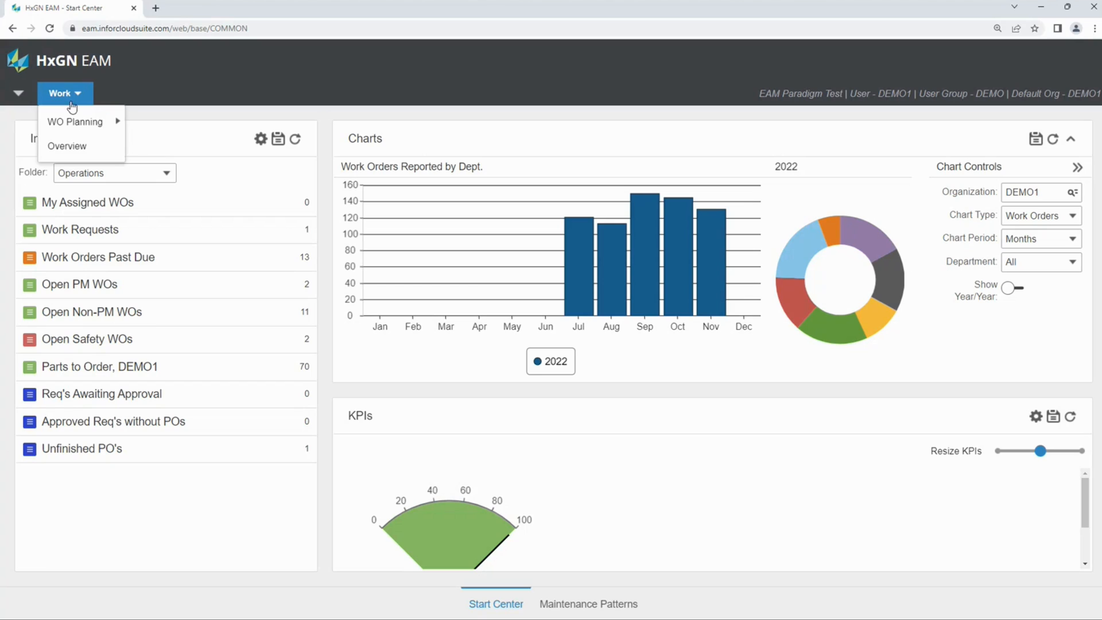
{"action": "mouse_move", "coordinate": [73, 120]}
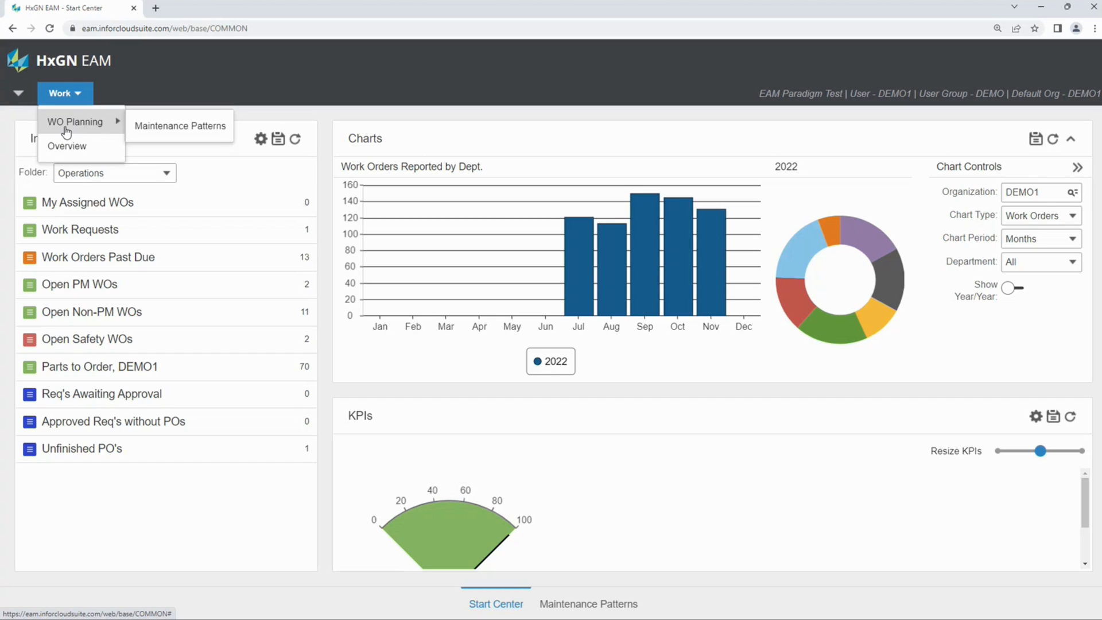
{"action": "left_click", "coordinate": [158, 126]}
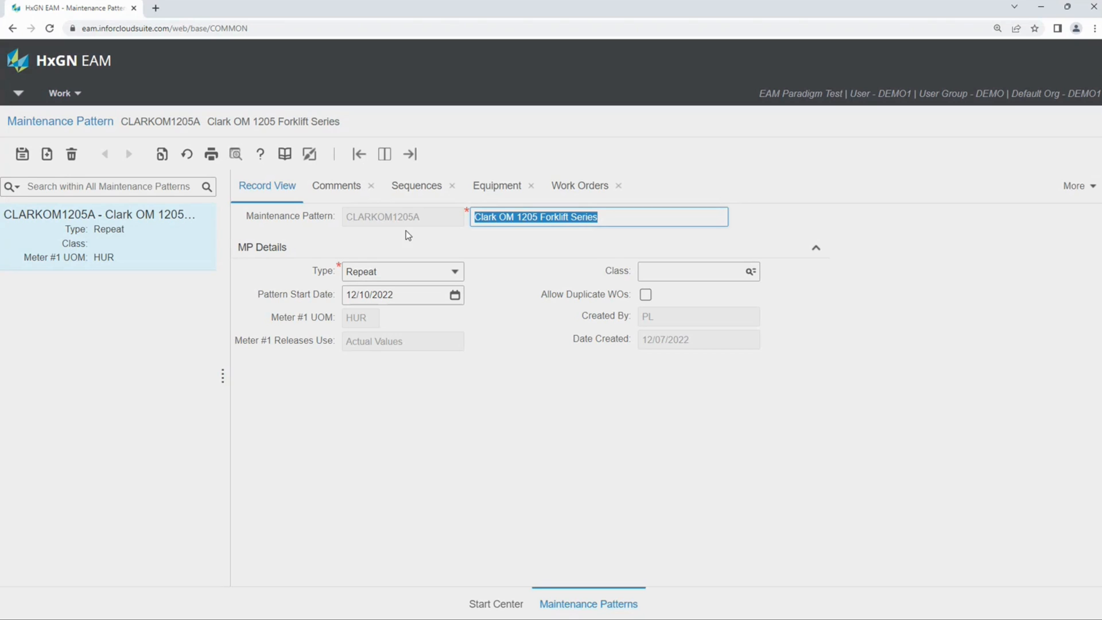
- Review the Clark OM 1205 pattern's Type options, keeping Repeat, and check its Pattern Start Date
{"action": "left_click", "coordinate": [457, 272]}
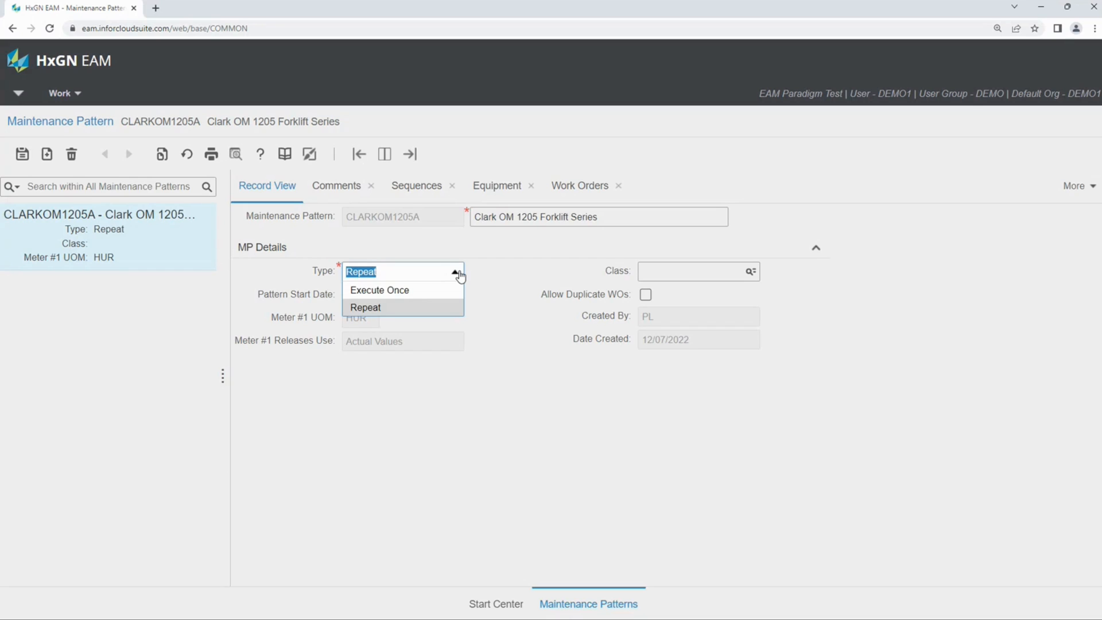
{"action": "left_click", "coordinate": [423, 312]}
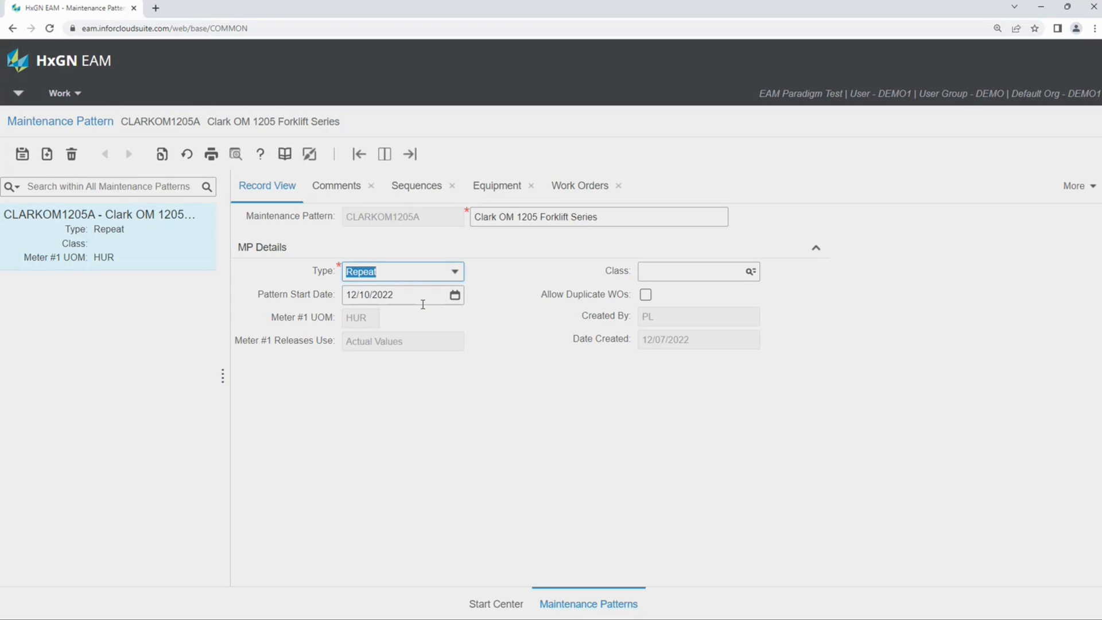
{"action": "key", "text": "Tab"}
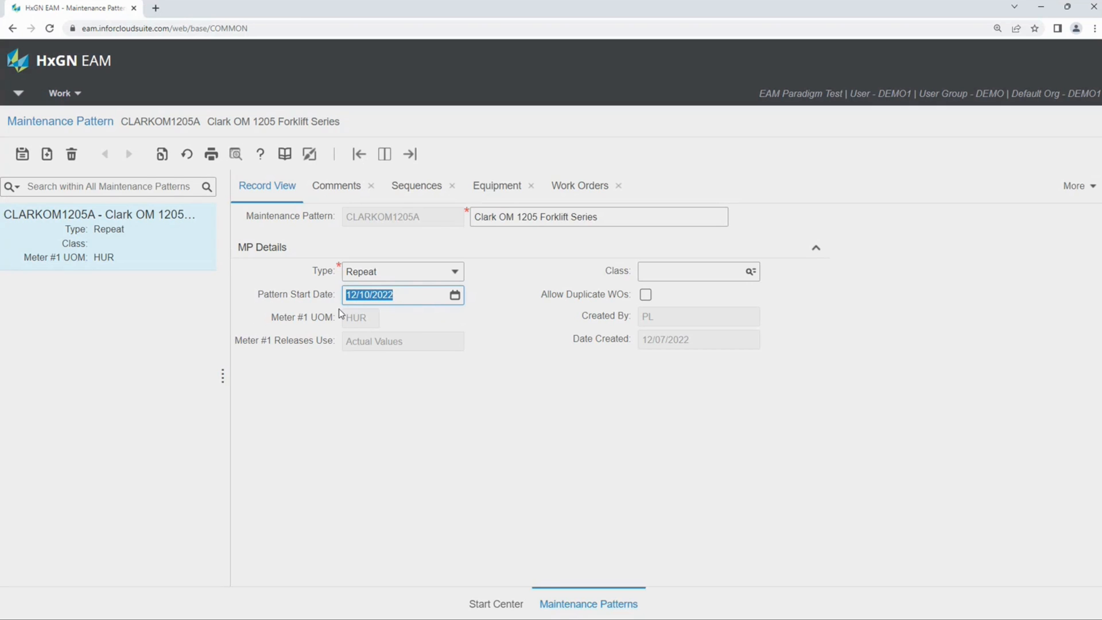
- Show the maintenance pattern's sequences and examine the full list with the detail form temporarily collapsed
{"action": "left_click", "coordinate": [417, 187]}
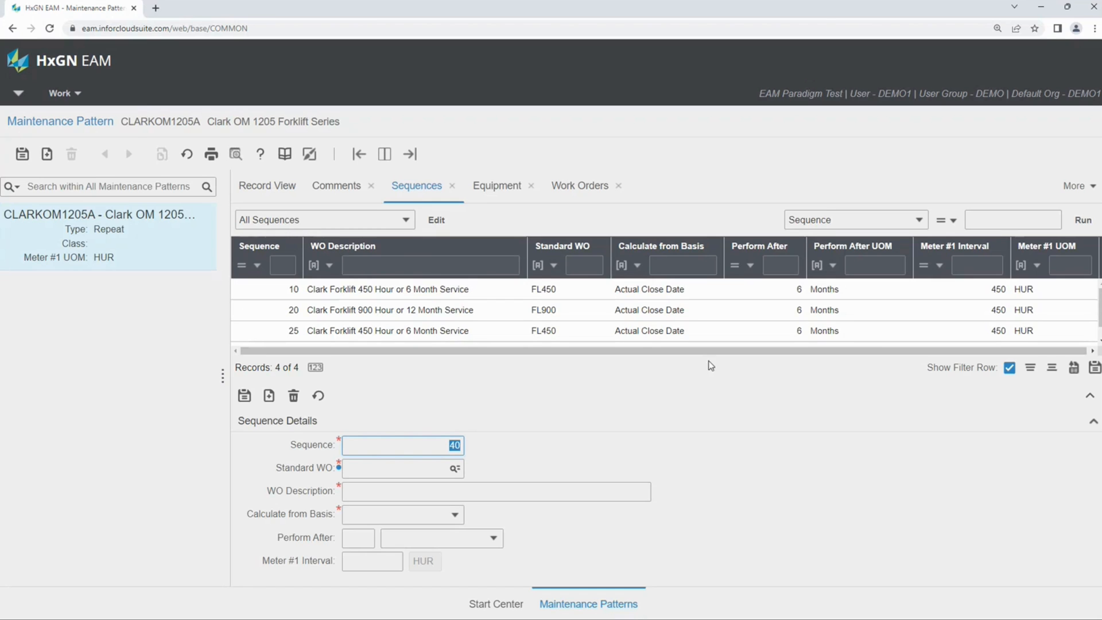
{"action": "left_click", "coordinate": [1090, 396]}
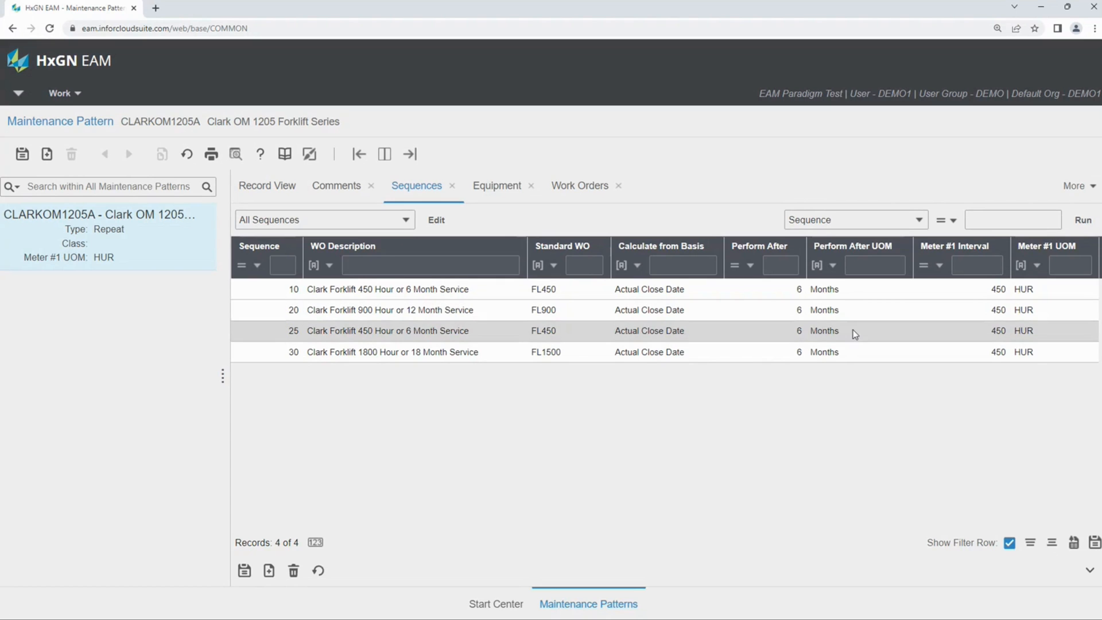
{"action": "left_click", "coordinate": [1090, 570]}
- Examine sequence 10's standard work order, description, Calculate from Basis options, Perform After period and Meter #1 Interval
{"action": "left_click", "coordinate": [508, 299]}
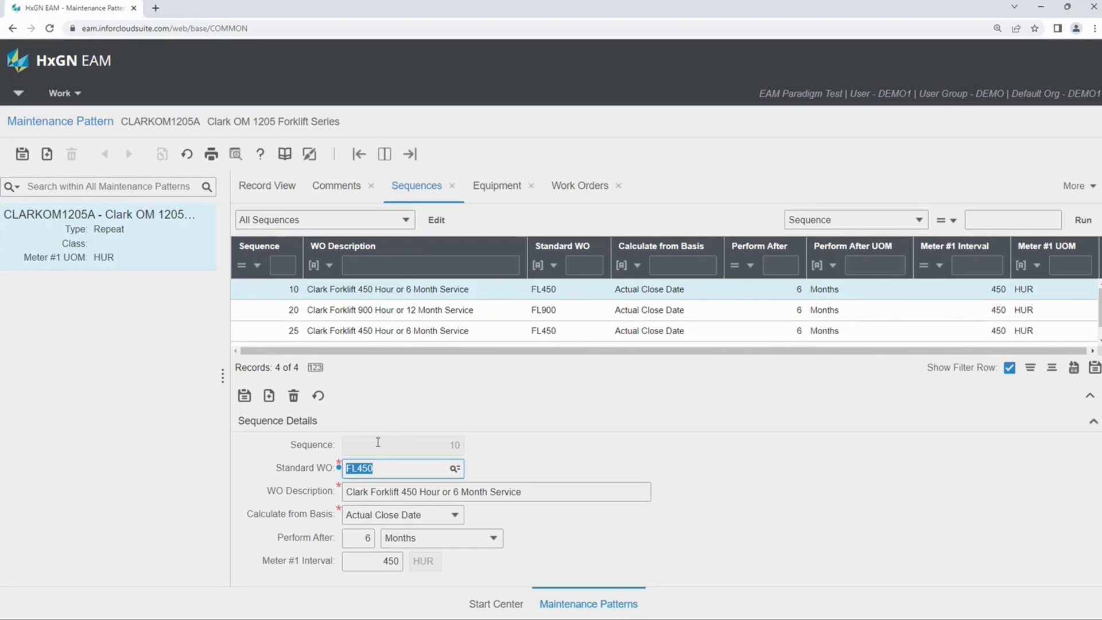
{"action": "left_click", "coordinate": [373, 493]}
{"action": "triple_click", "coordinate": [374, 493]}
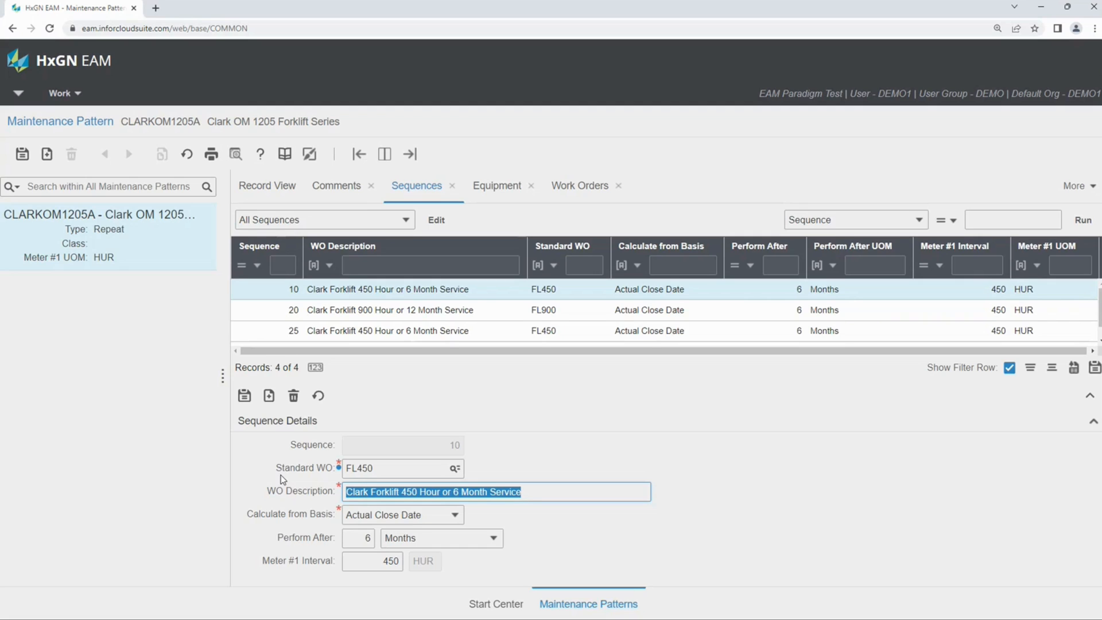
{"action": "left_click", "coordinate": [415, 471]}
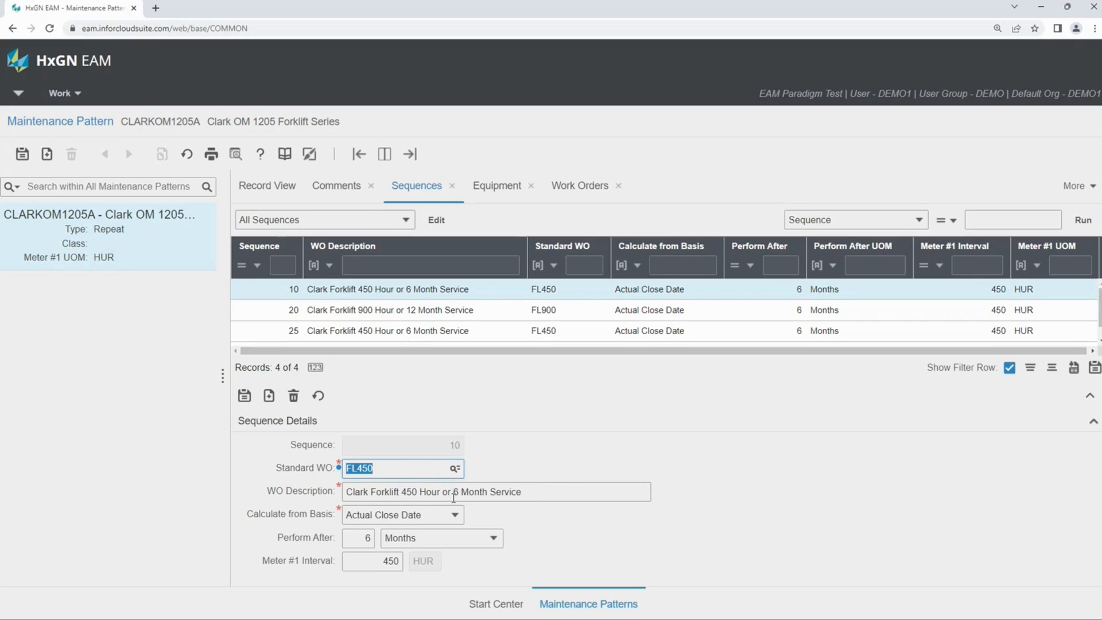
{"action": "left_click", "coordinate": [423, 470]}
{"action": "left_click", "coordinate": [456, 515]}
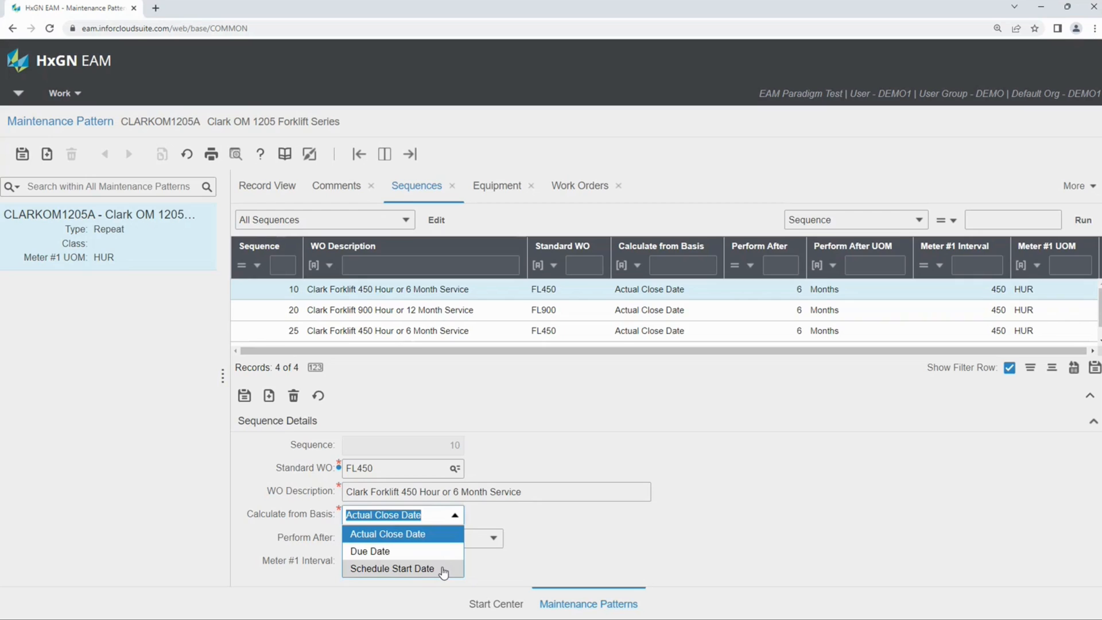
{"action": "left_click", "coordinate": [494, 517]}
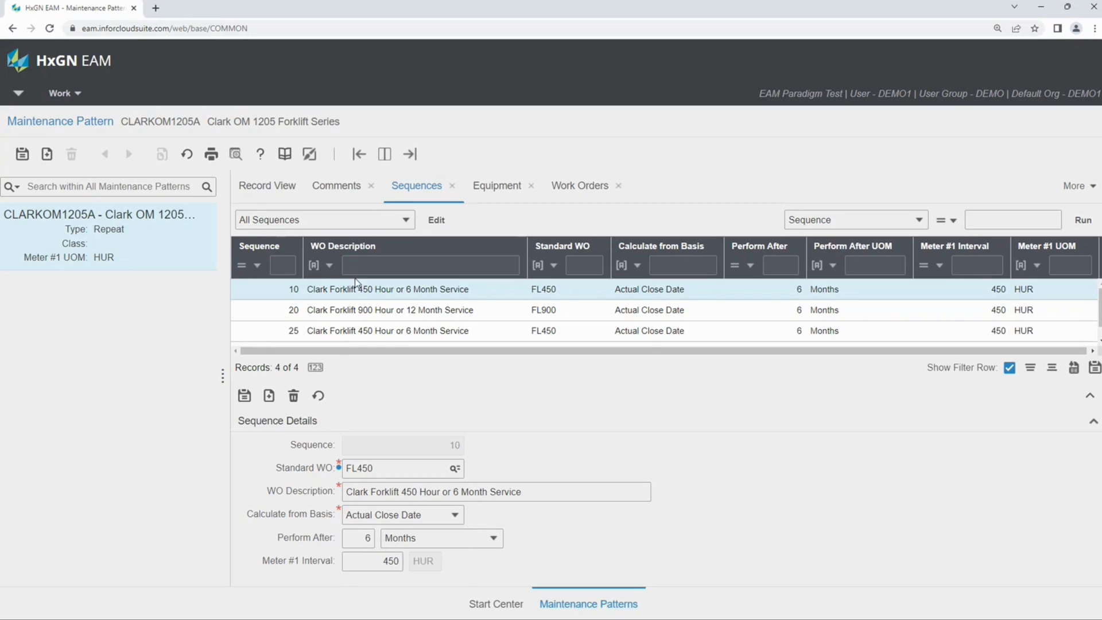
{"action": "scroll", "coordinate": [391, 336], "scroll_direction": "down", "scroll_amount": 1}
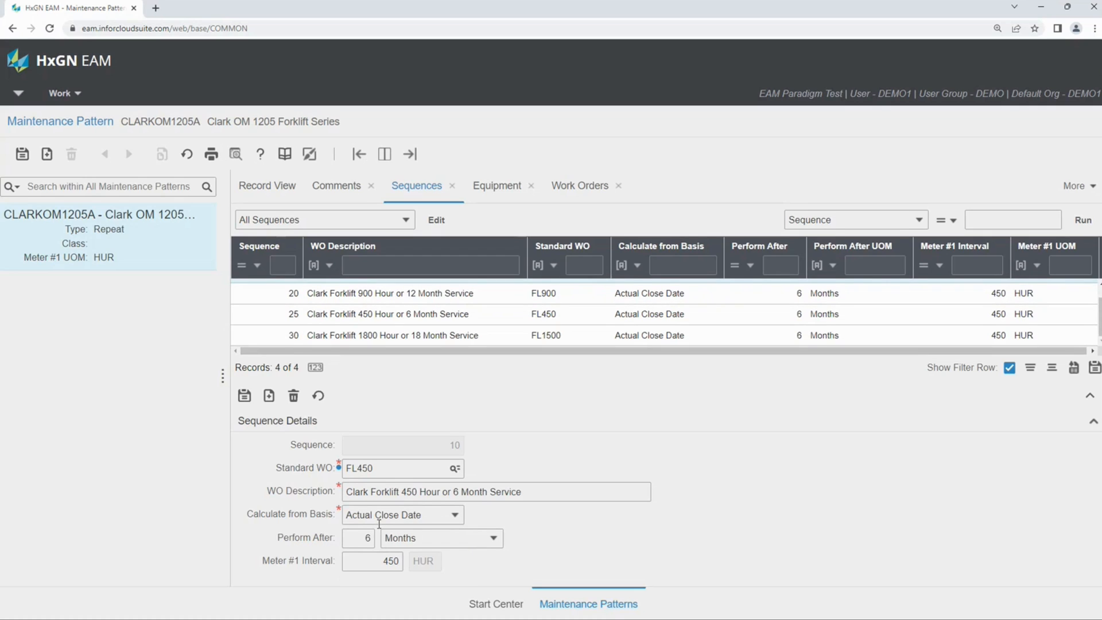
{"action": "left_click", "coordinate": [349, 540]}
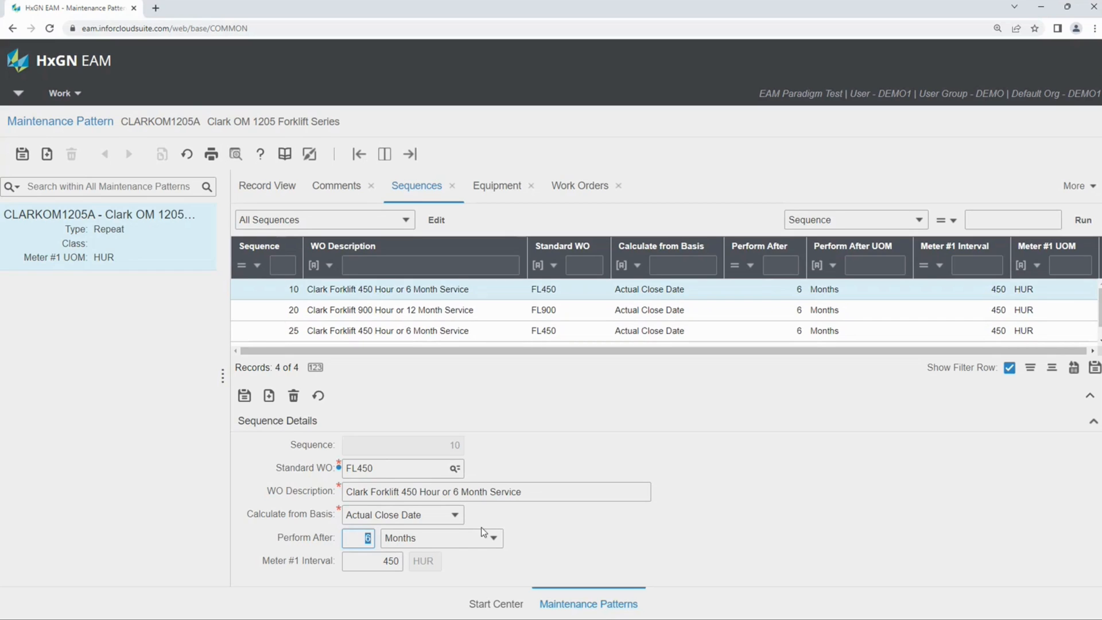
{"action": "left_click", "coordinate": [369, 563]}
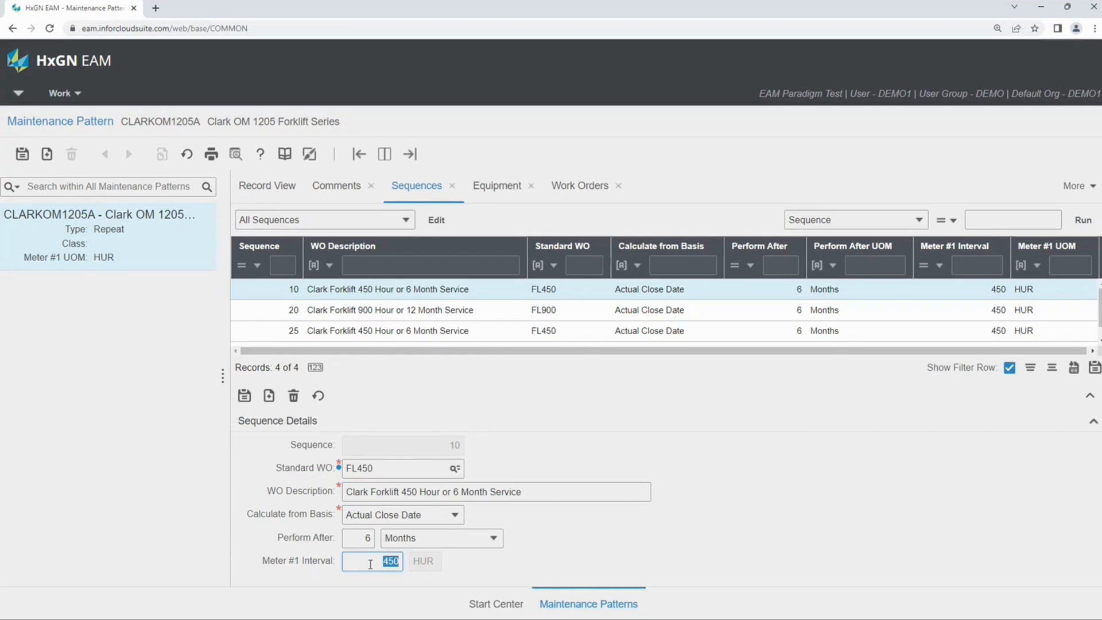
- Examine the details of sequences 20 and 25 and their place in the service order
{"action": "left_click", "coordinate": [486, 313]}
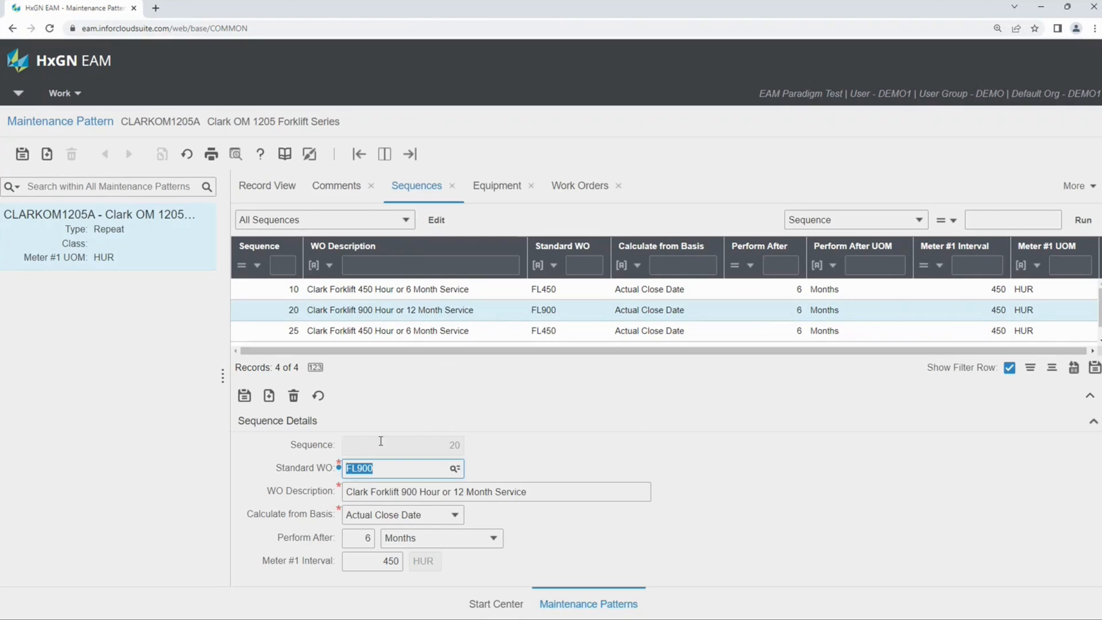
{"action": "left_click", "coordinate": [355, 537]}
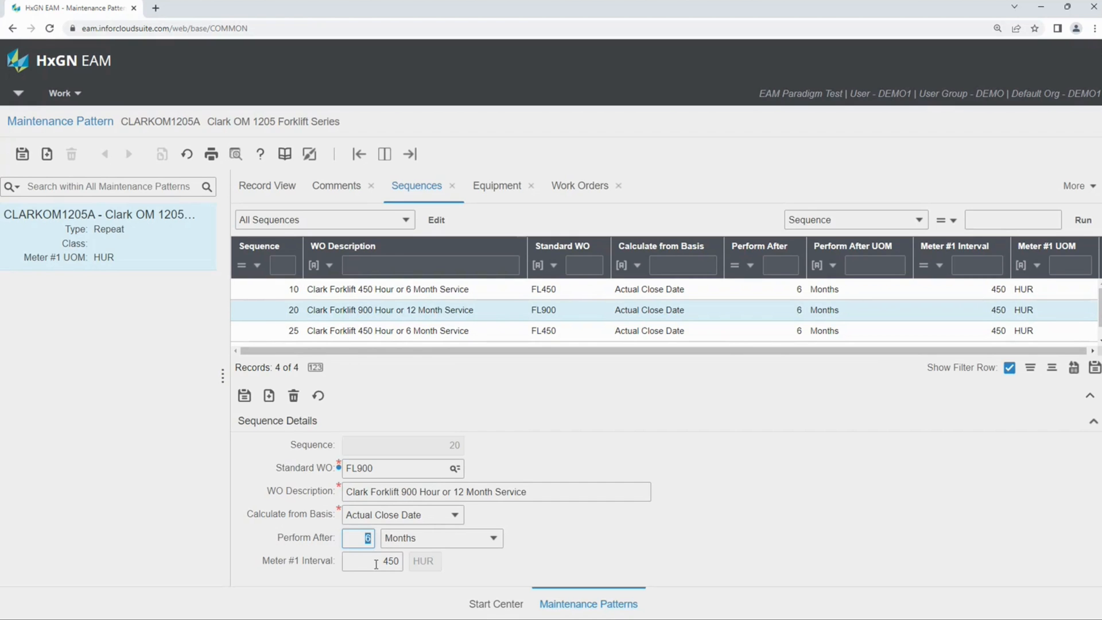
{"action": "left_click", "coordinate": [446, 331]}
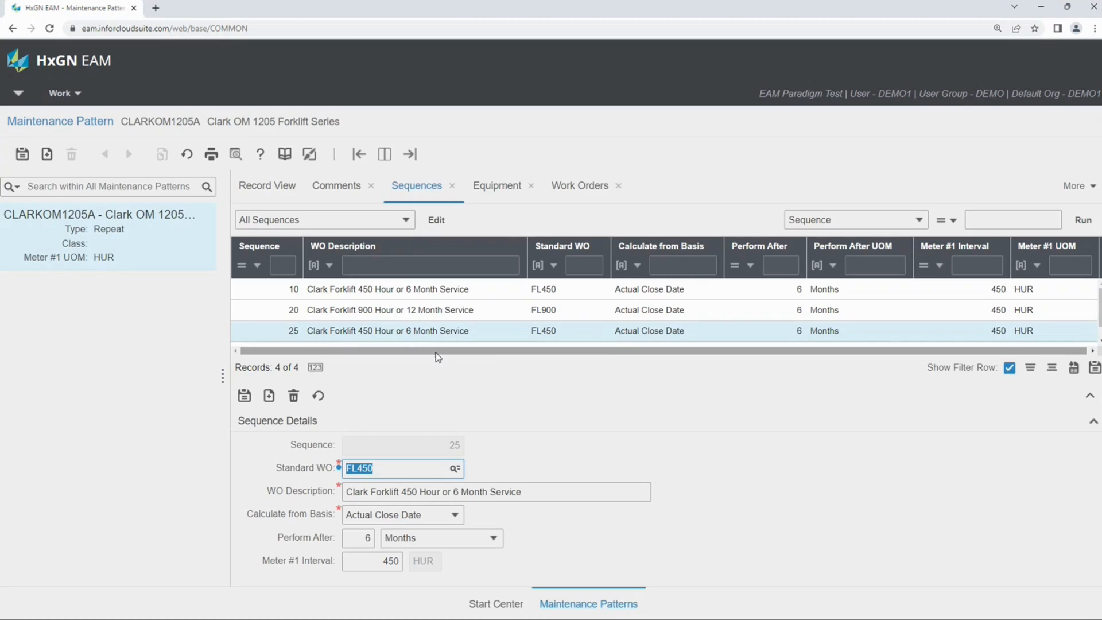
{"action": "scroll", "coordinate": [439, 329], "scroll_direction": "down", "scroll_amount": 1}
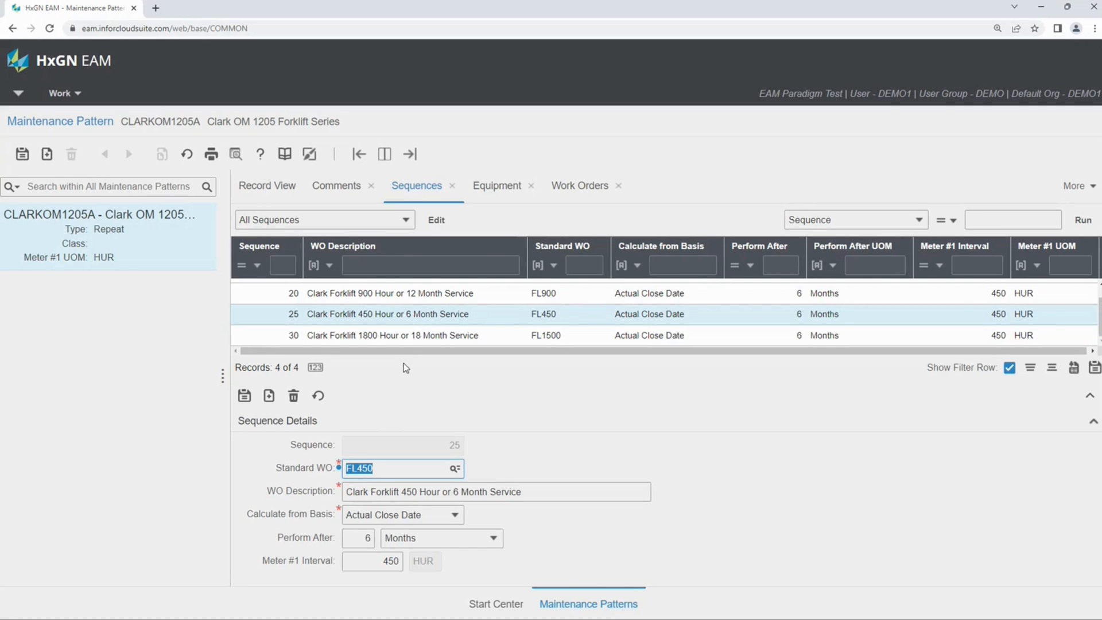
{"action": "scroll", "coordinate": [416, 322], "scroll_direction": "up", "scroll_amount": 1}
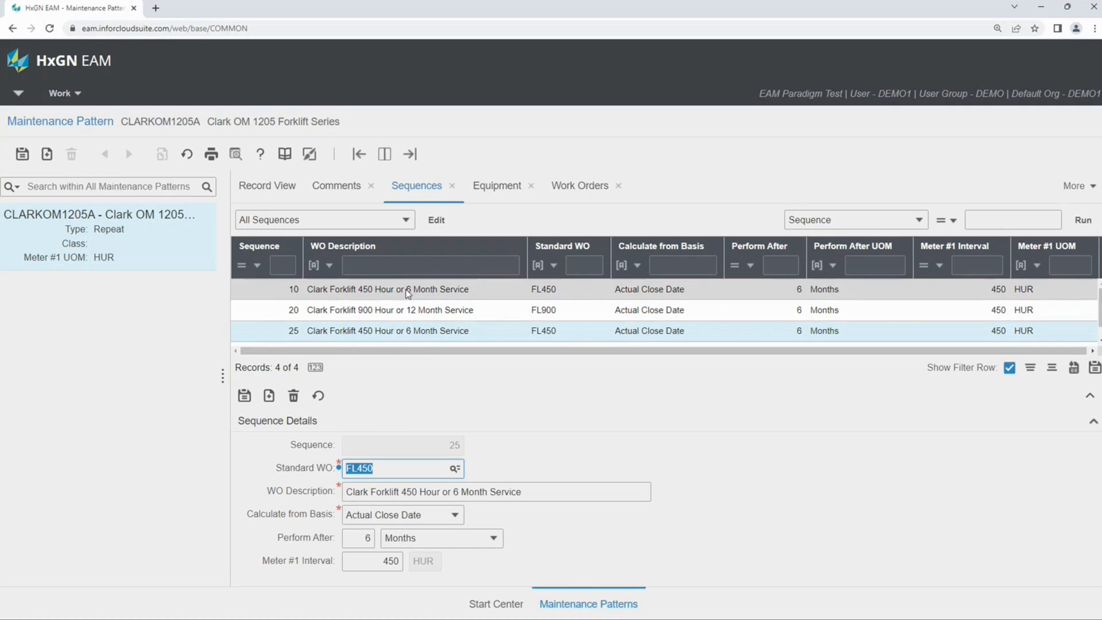
- Show the pattern's equipment and review the equipment and interval details of forklift 65-100
{"action": "left_click", "coordinate": [485, 191]}
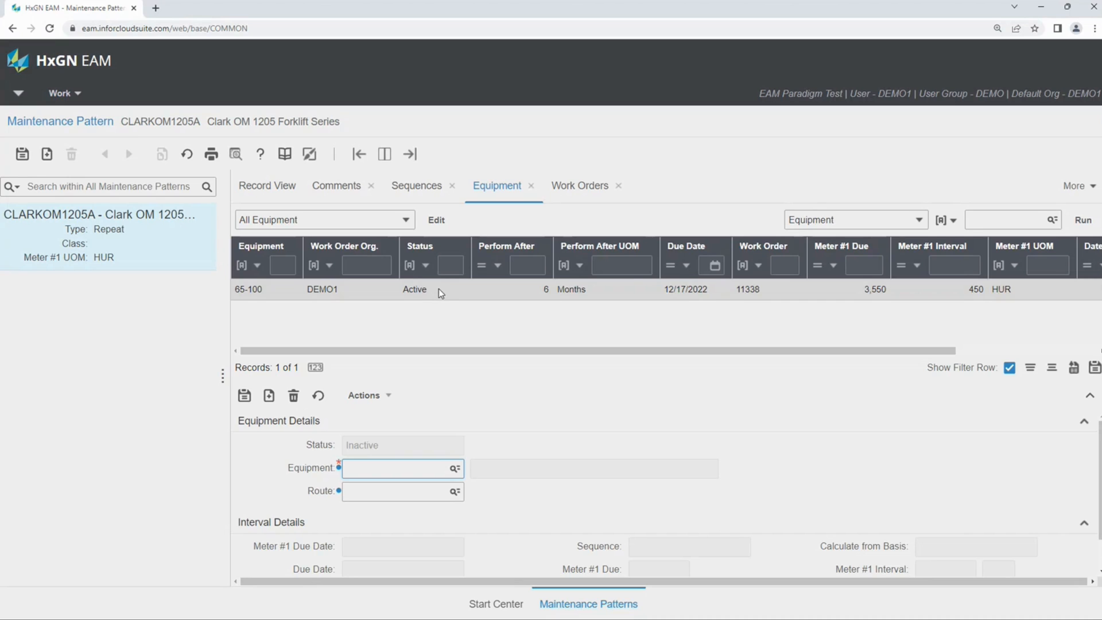
{"action": "left_click", "coordinate": [439, 288]}
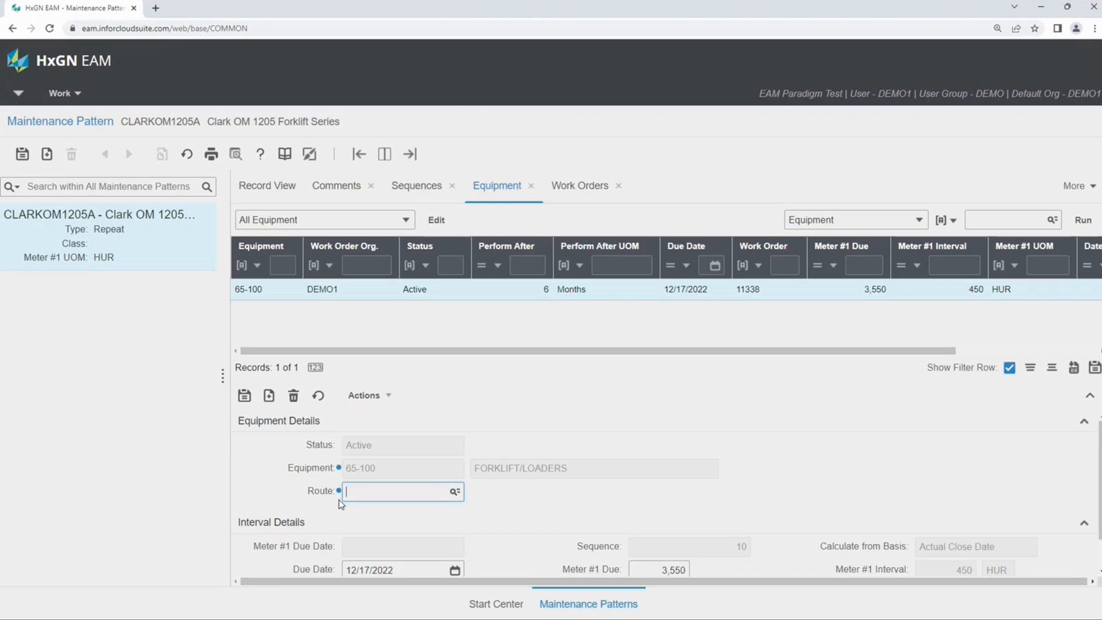
{"action": "scroll", "coordinate": [501, 493], "scroll_direction": "down", "scroll_amount": 1}
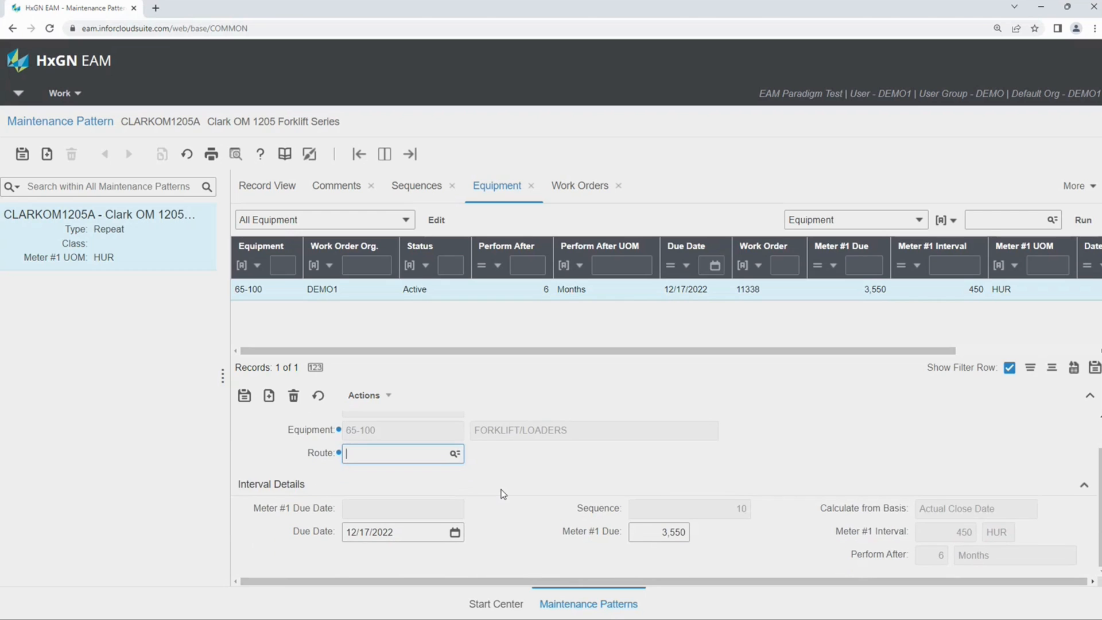
{"action": "scroll", "coordinate": [456, 423], "scroll_direction": "up", "scroll_amount": 1}
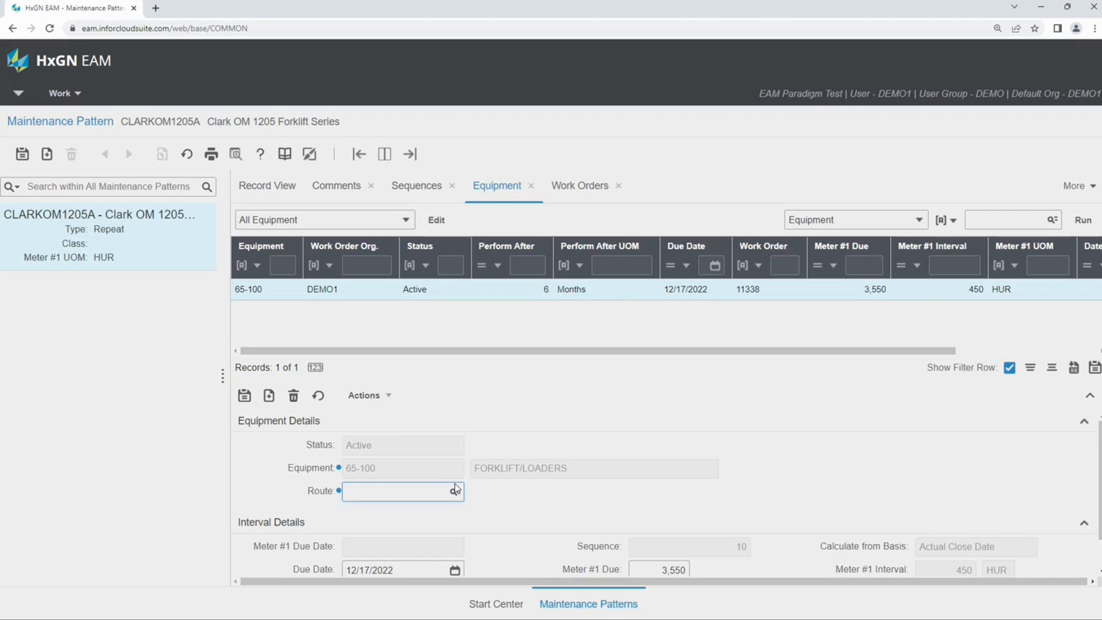
- Start a new equipment record for the pattern and filter the Equipment Lookup by the description "fork"
{"action": "left_click", "coordinate": [269, 396]}
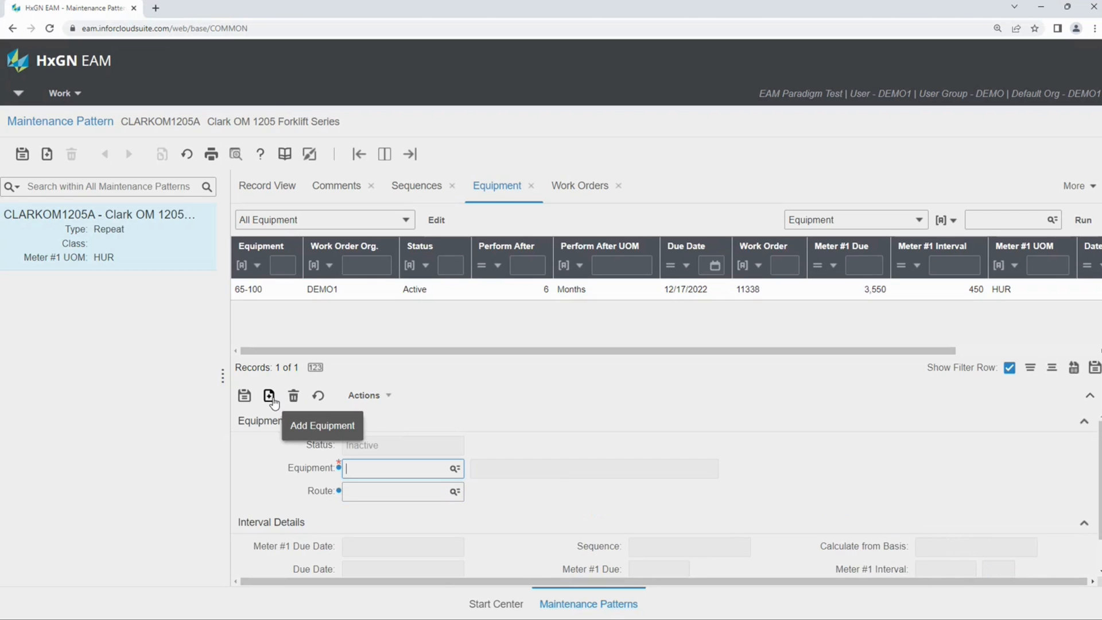
{"action": "left_click", "coordinate": [456, 468]}
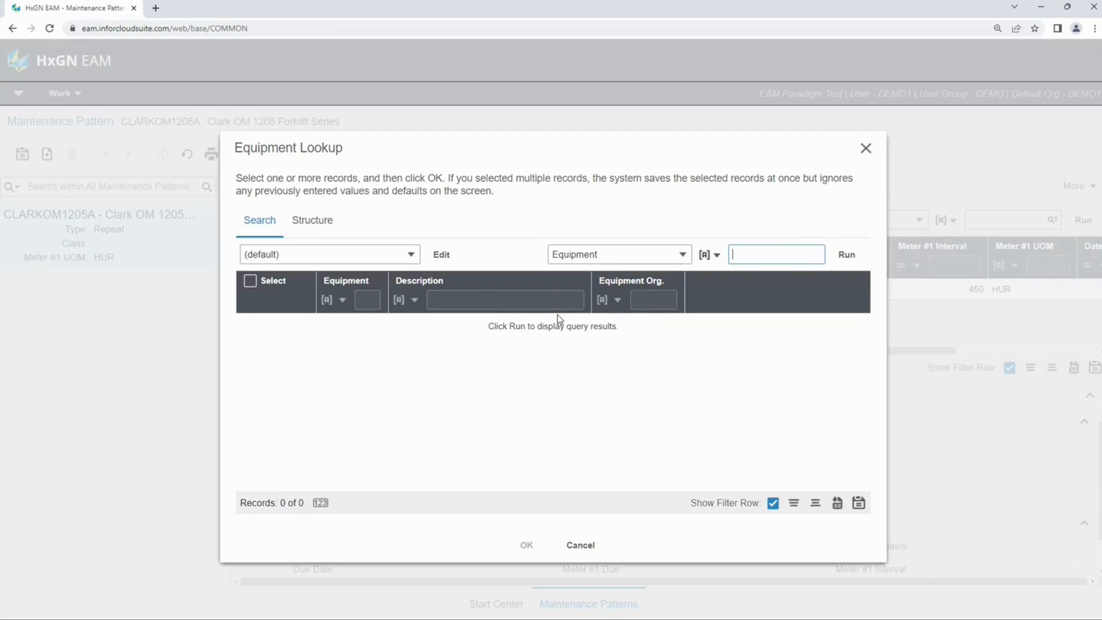
{"action": "left_click", "coordinate": [556, 301]}
{"action": "type", "text": "fotklio"}
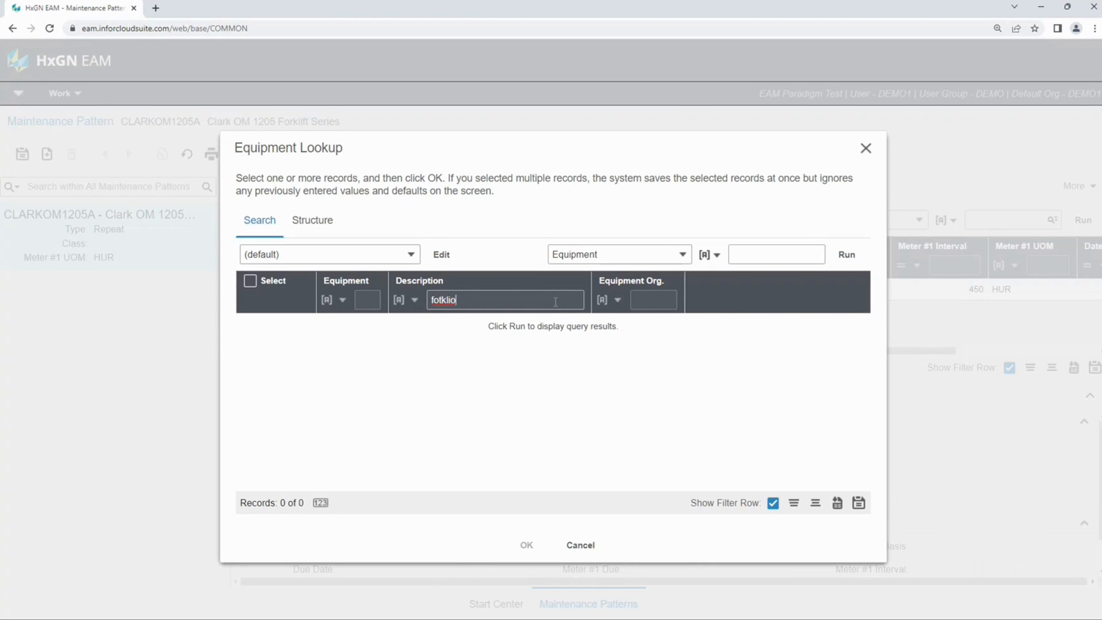
{"action": "key", "text": "BackSpace"}
{"action": "key", "text": "BackSpace"}
{"action": "key", "text": "BackSpace"}
{"action": "key", "text": "BackSpace"}
{"action": "key", "text": "BackSpace"}
{"action": "type", "text": "rk"}
{"action": "key", "text": "Return"}
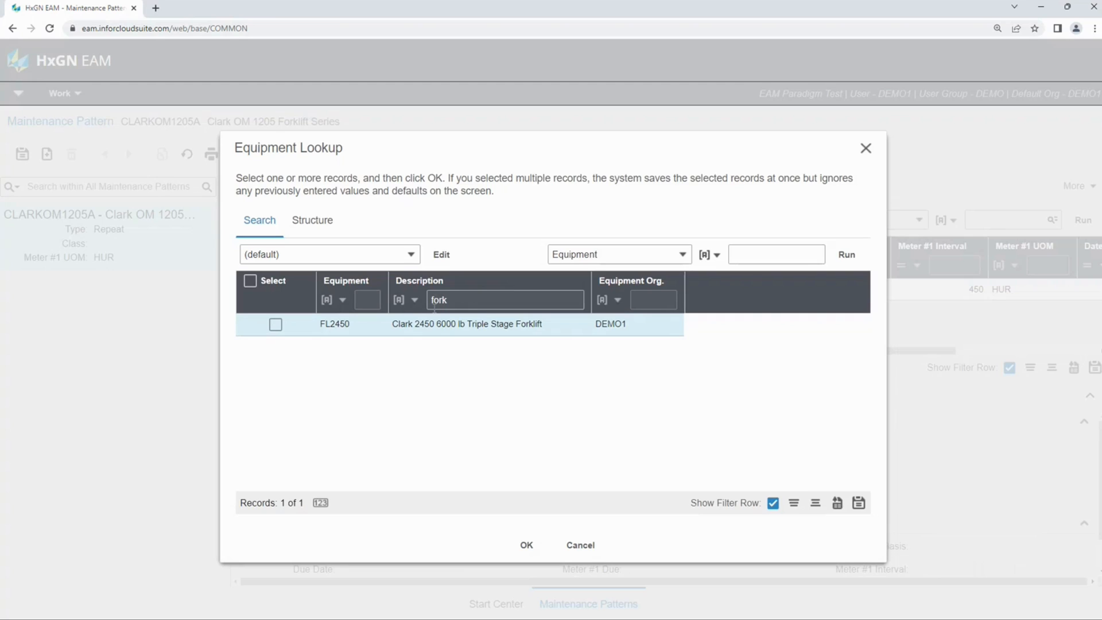
- Choose equipment FL2450, the Clark 2450 6000 lb Triple Stage Forklift, and save it to the maintenance pattern
{"action": "left_click", "coordinate": [276, 325]}
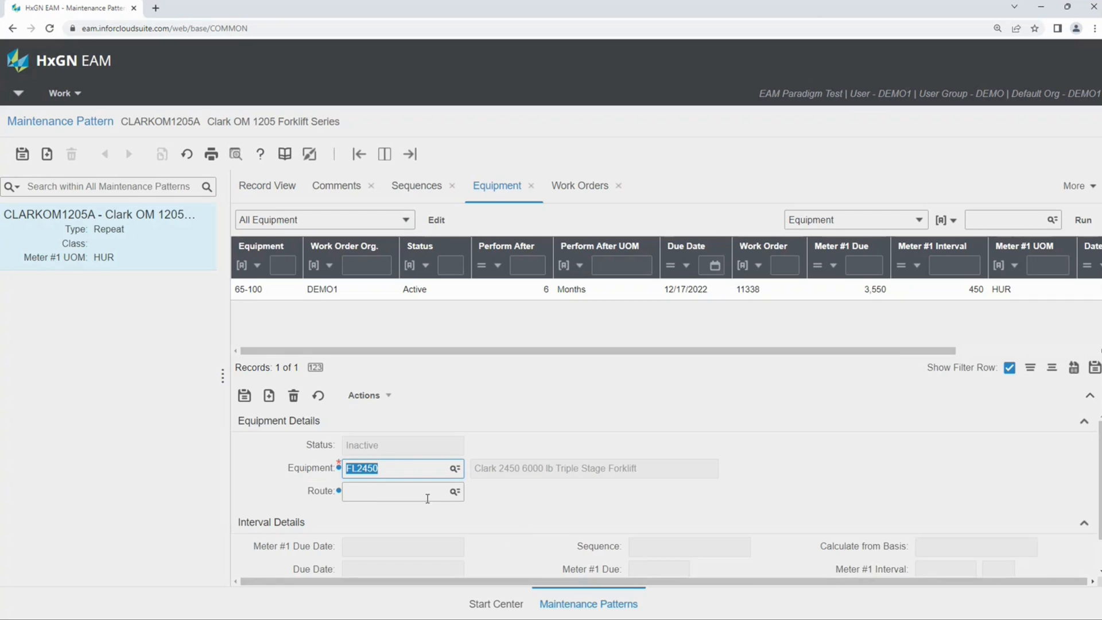
{"action": "scroll", "coordinate": [428, 495], "scroll_direction": "down", "scroll_amount": 1}
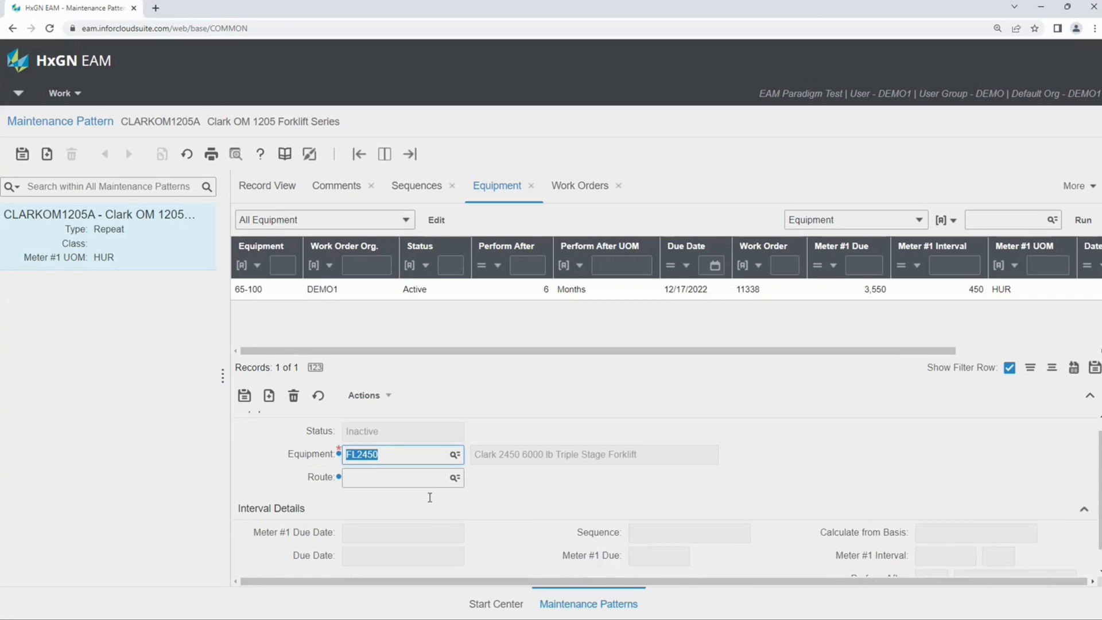
{"action": "left_click", "coordinate": [245, 397]}
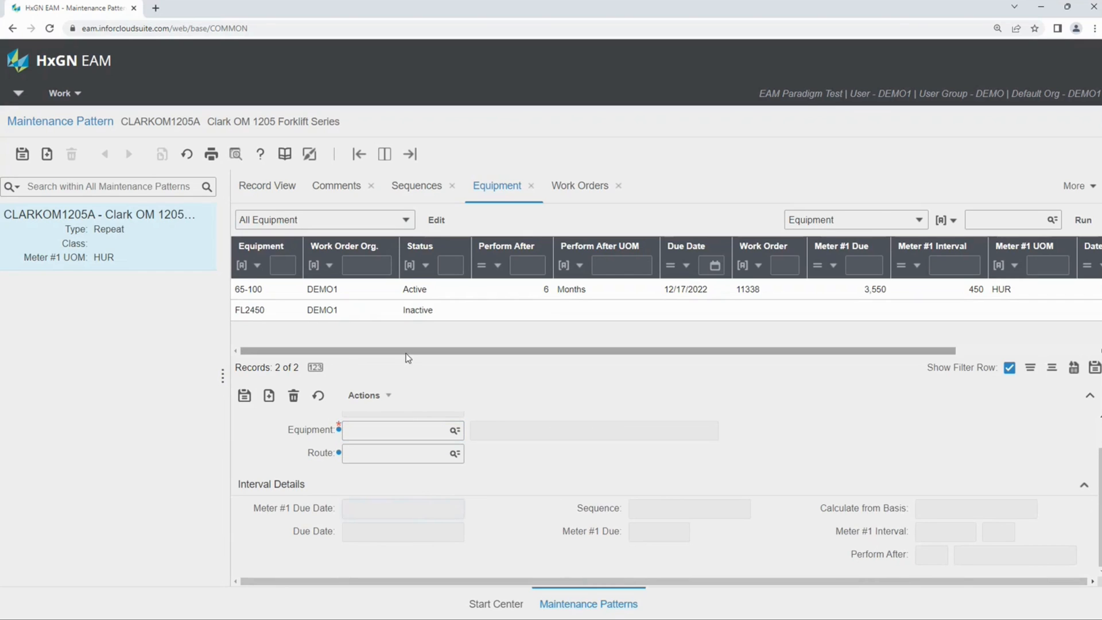
- Start activating the maintenance pattern for equipment FL2450 and choose sequence 30, the 1800 Hour or 18 Month Service, as the initial sequence
{"action": "left_click", "coordinate": [409, 310]}
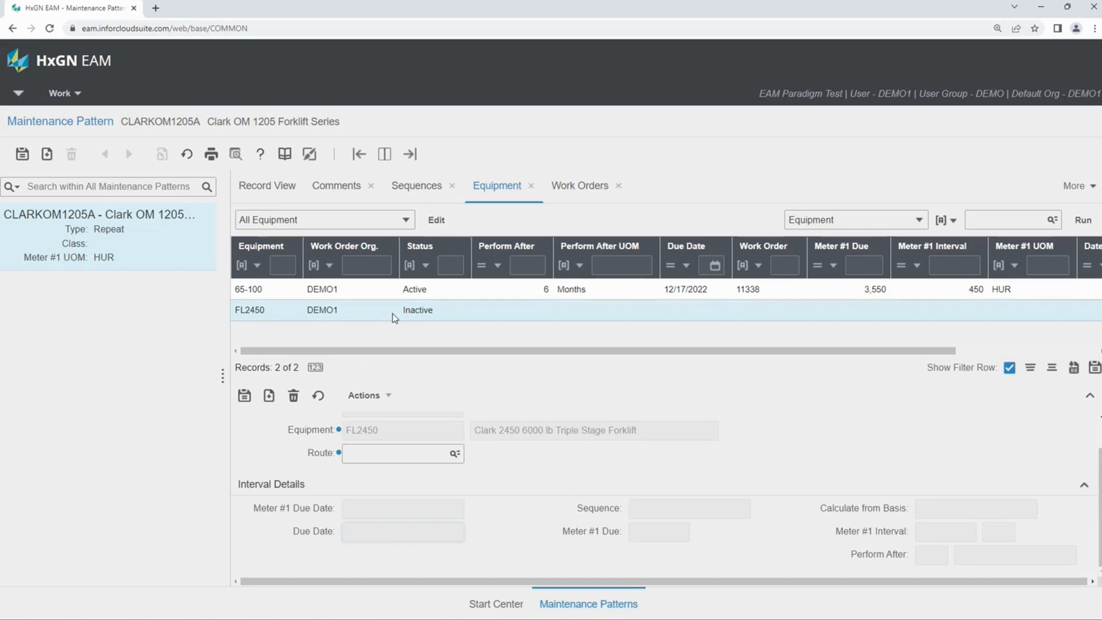
{"action": "left_click", "coordinate": [370, 396]}
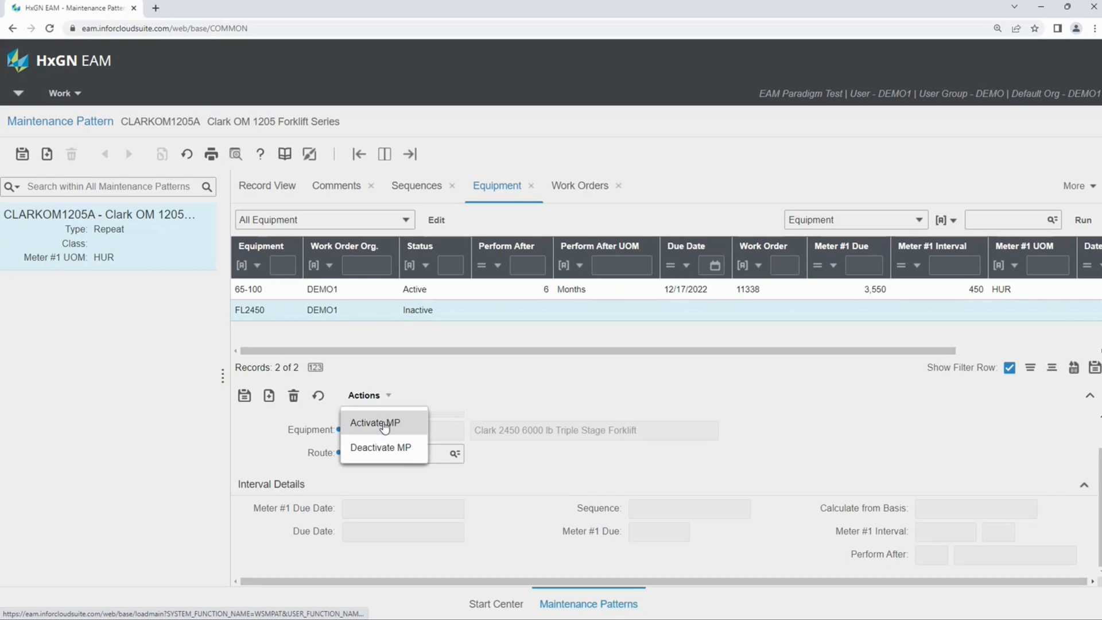
{"action": "left_click", "coordinate": [384, 424]}
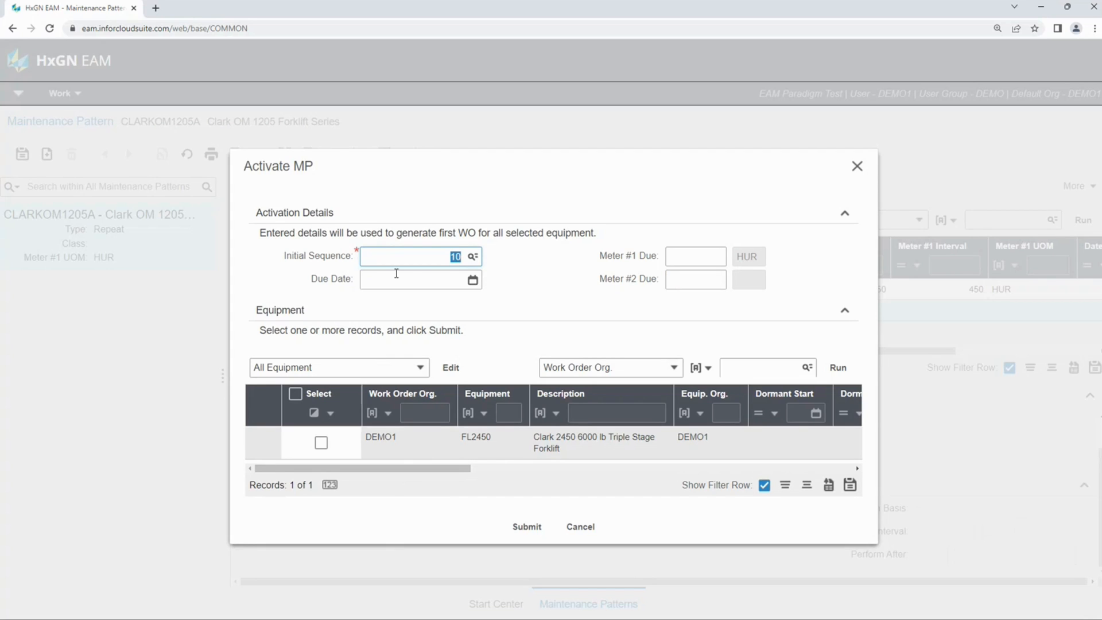
{"action": "left_click", "coordinate": [456, 257]}
{"action": "left_click", "coordinate": [472, 258]}
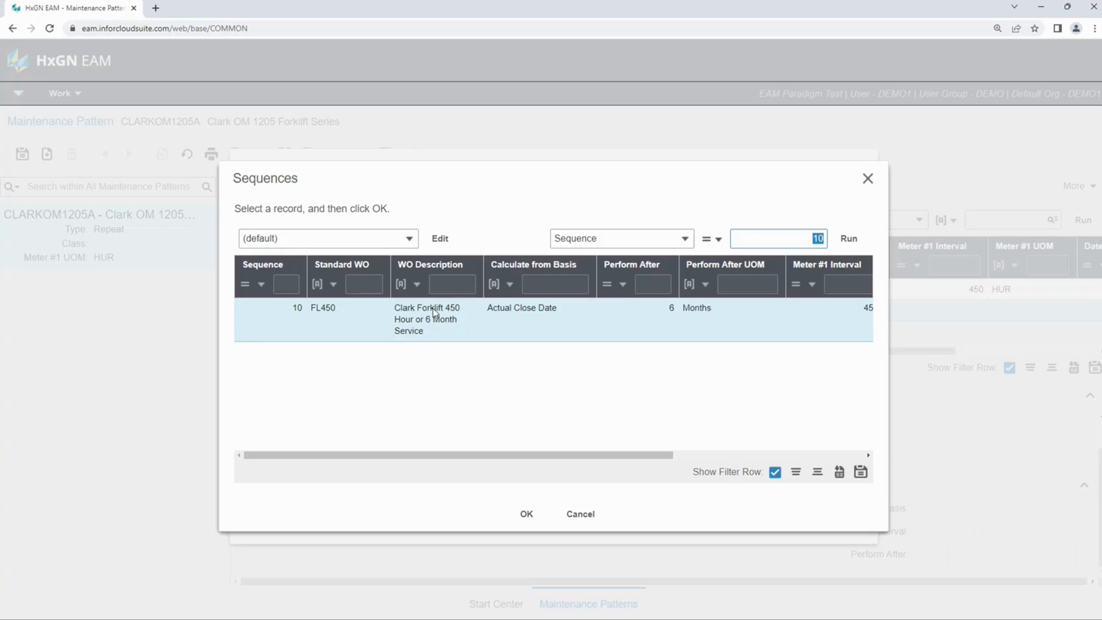
{"action": "key", "text": "BackSpace"}
{"action": "key", "text": "Return"}
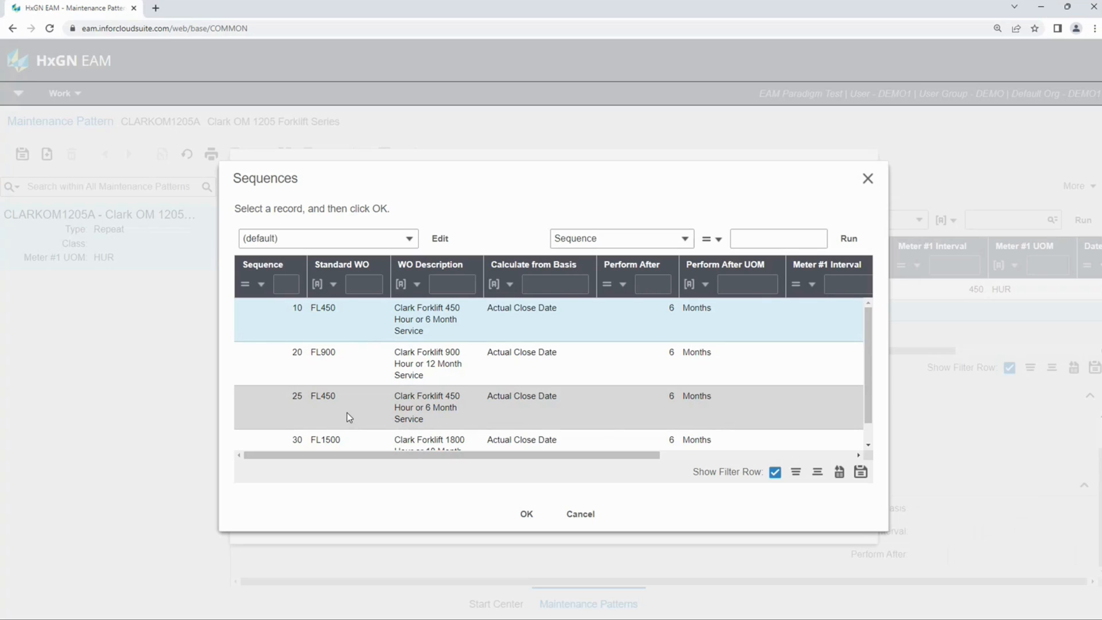
{"action": "scroll", "coordinate": [364, 447], "scroll_direction": "down", "scroll_amount": 1}
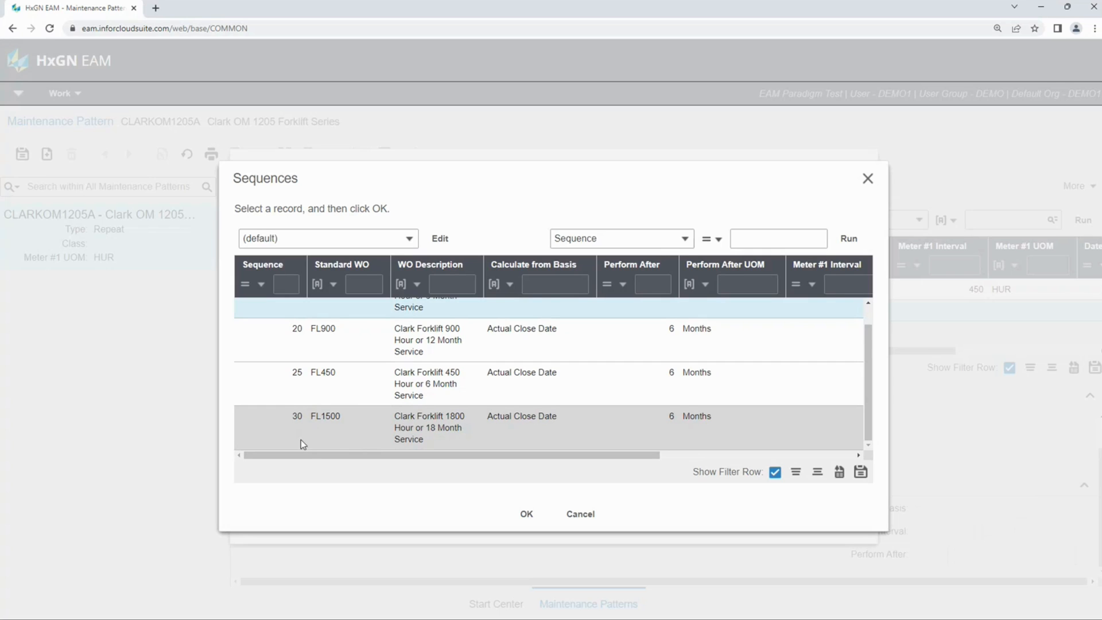
{"action": "left_click", "coordinate": [352, 432]}
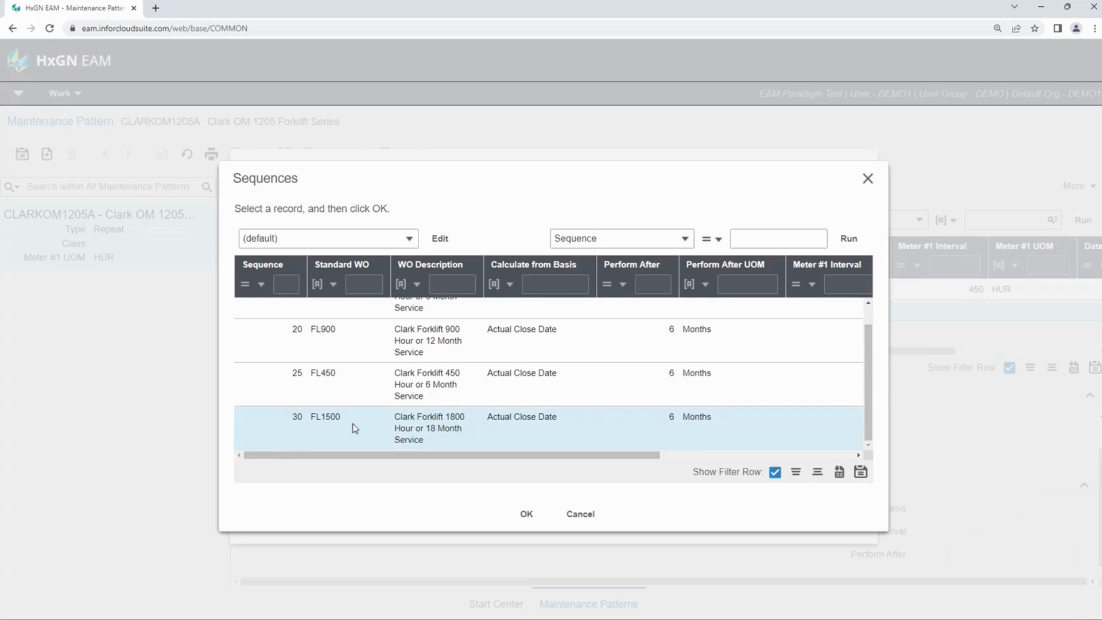
{"action": "double_click", "coordinate": [359, 415]}
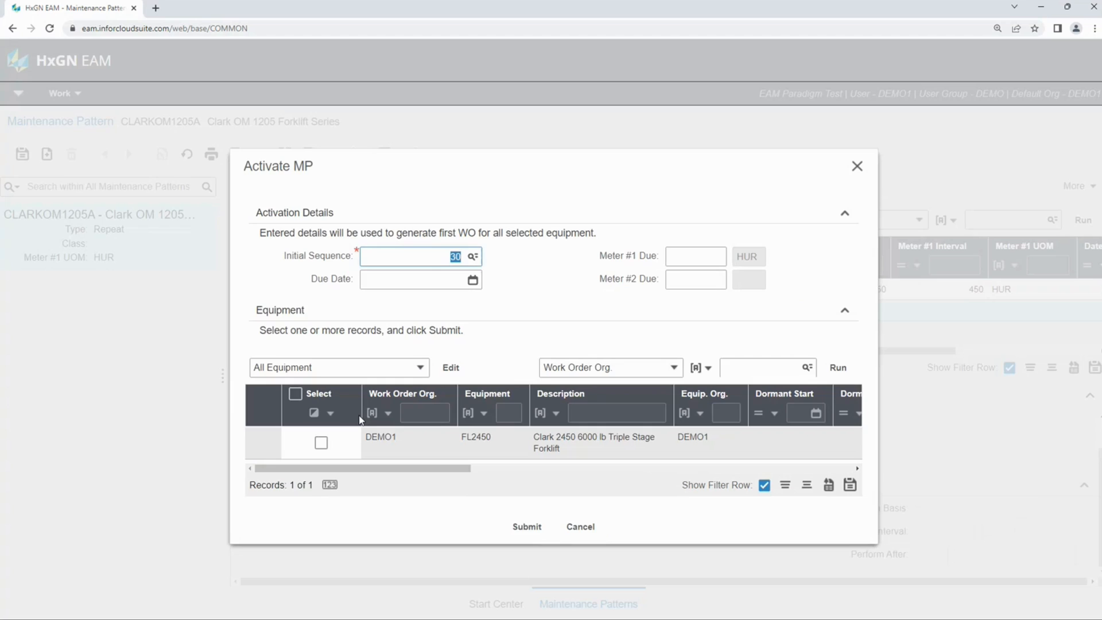
- Set the activation's due date to 12/28/2022
{"action": "left_click", "coordinate": [448, 283]}
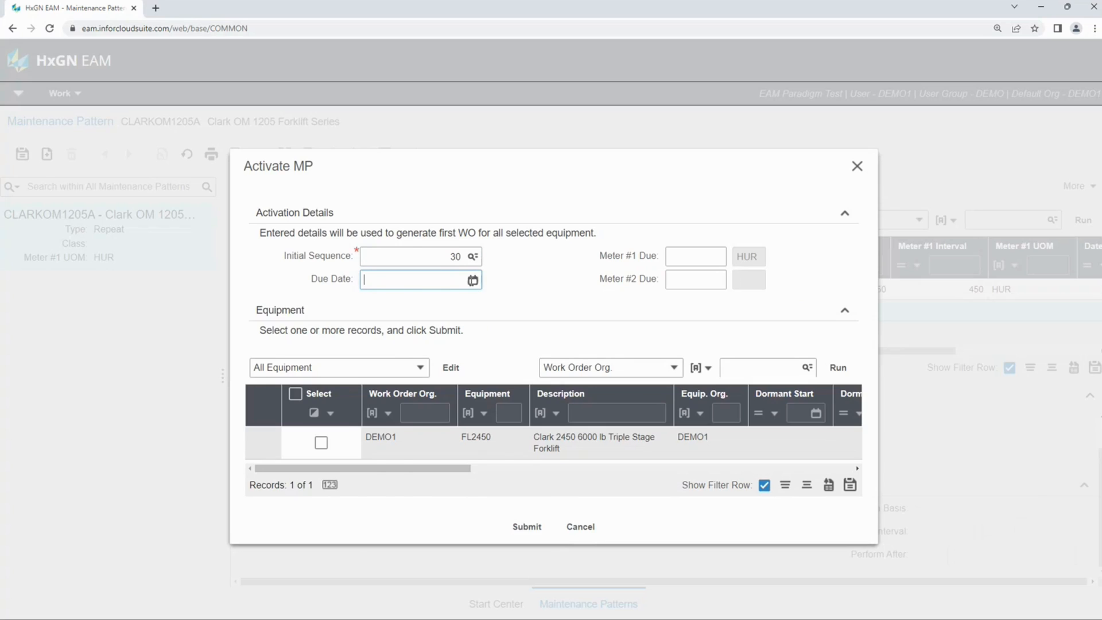
{"action": "left_click", "coordinate": [472, 281]}
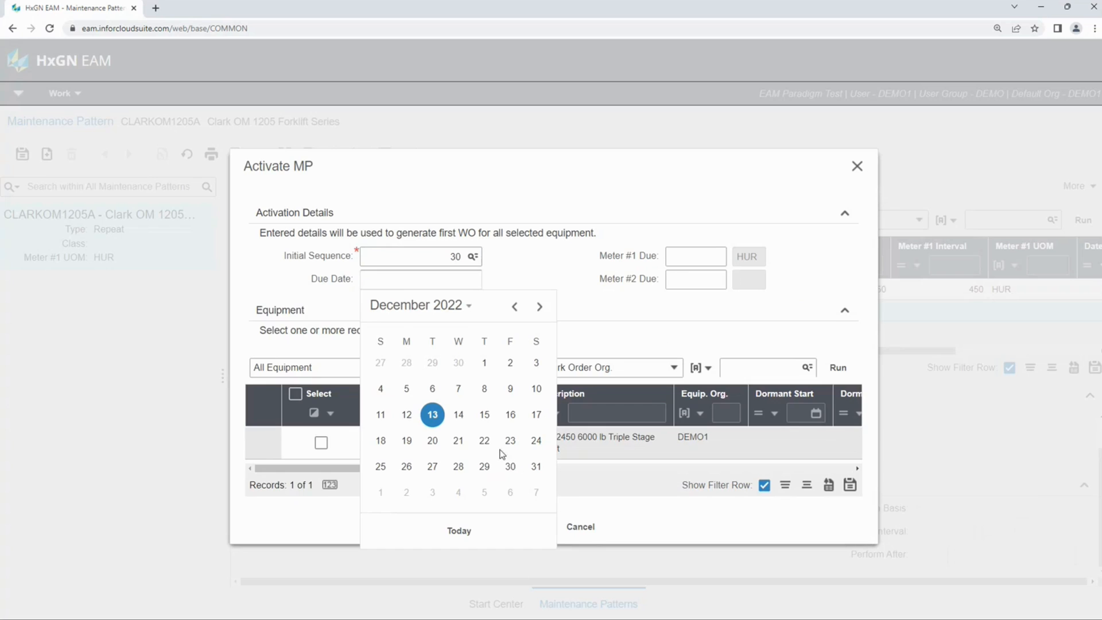
{"action": "left_click", "coordinate": [458, 468]}
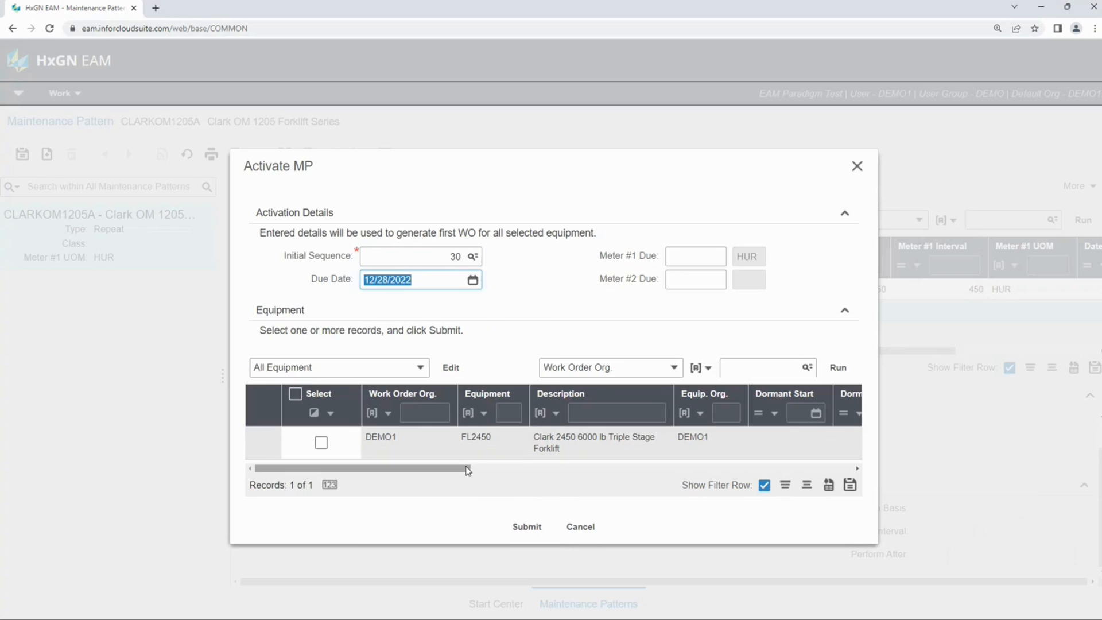
- Set the activation's Meter #1 Due to 450 HUR
{"action": "left_click", "coordinate": [678, 261]}
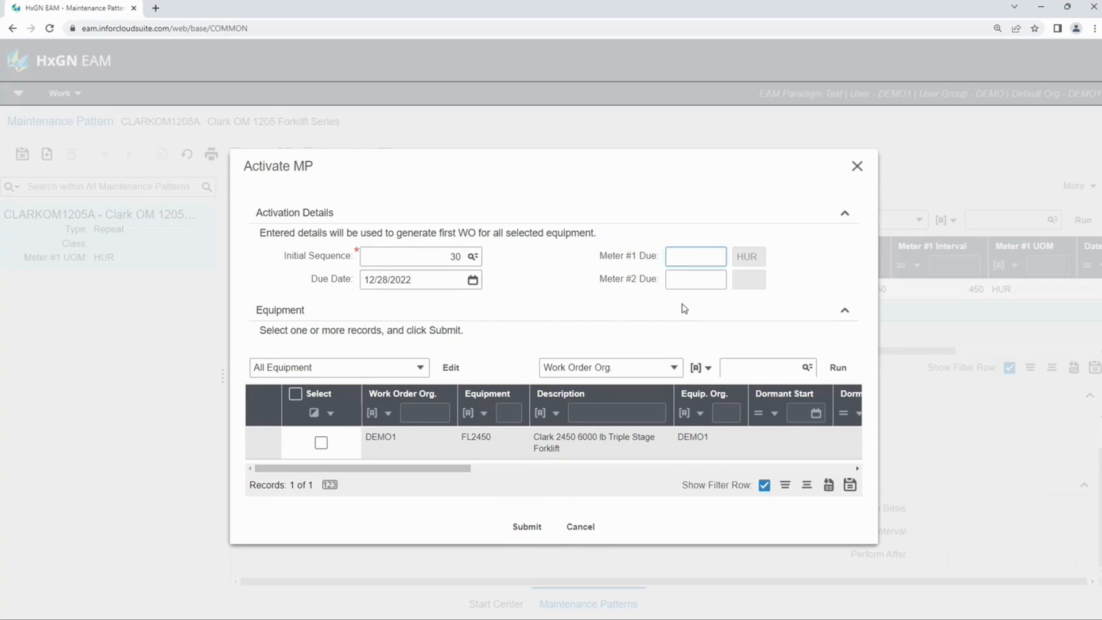
{"action": "type", "text": "600"}
{"action": "key", "text": "BackSpace"}
{"action": "key", "text": "BackSpace"}
{"action": "type", "text": "60"}
{"action": "key", "text": "BackSpace"}
{"action": "key", "text": "BackSpace"}
{"action": "key", "text": "BackSpace"}
{"action": "type", "text": "450"}
- Include equipment FL2450 in the activation and try to submit it
{"action": "left_click", "coordinate": [321, 443]}
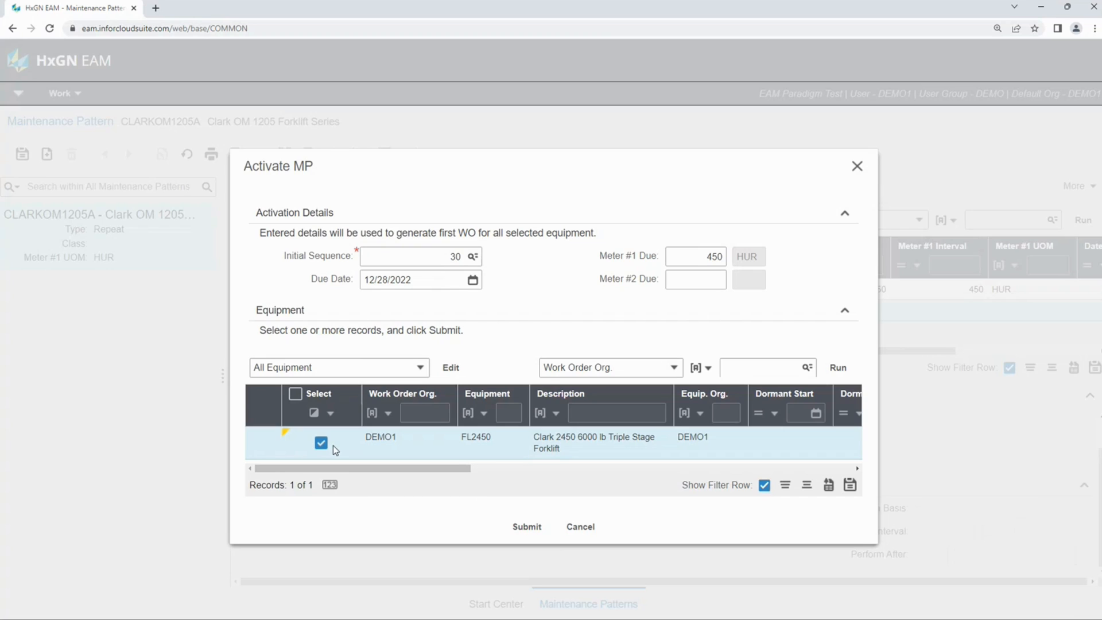
{"action": "left_click", "coordinate": [523, 529]}
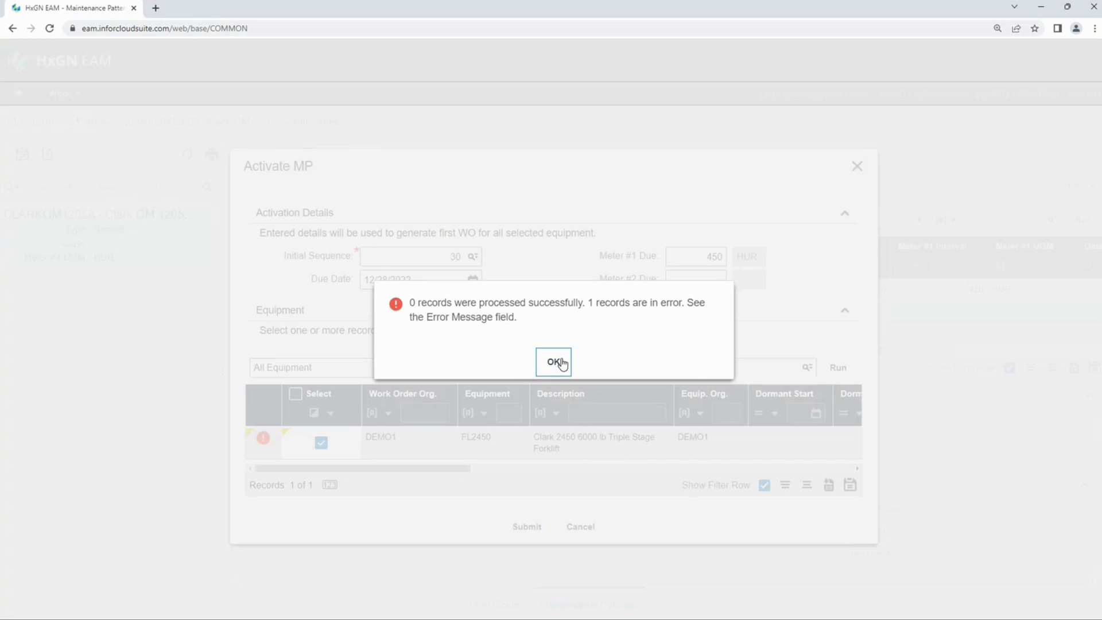
{"action": "left_click", "coordinate": [562, 363]}
- Read the error message for FL2450, clear the Meter #1 Due value and resubmit the activation
{"action": "left_click_drag", "start_coordinate": [446, 469], "coordinate": [856, 469]}
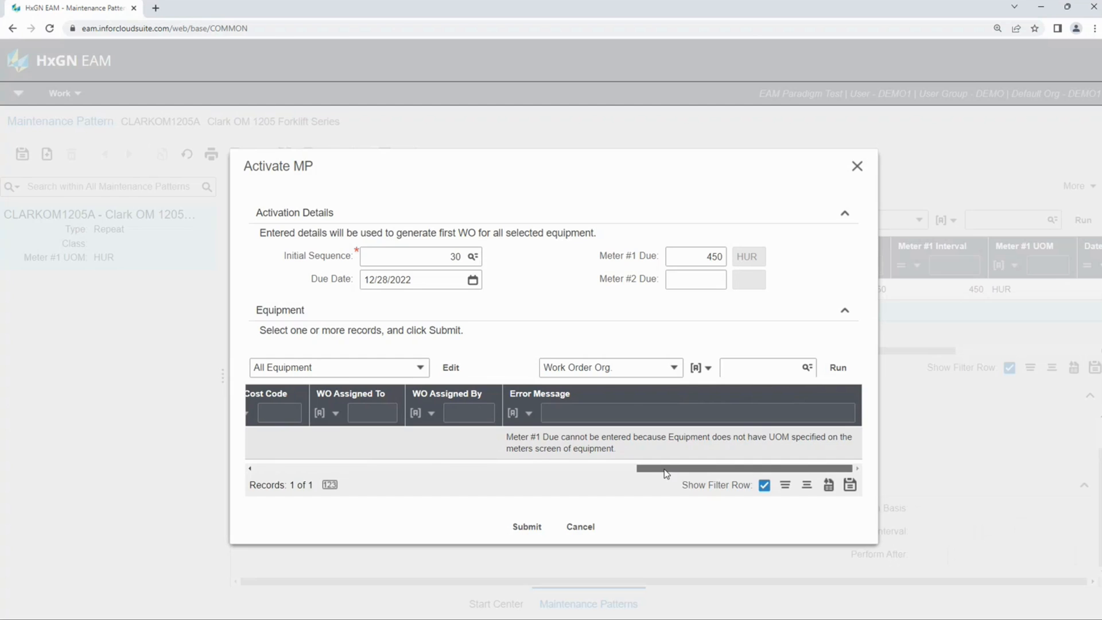
{"action": "left_click_drag", "start_coordinate": [666, 473], "coordinate": [285, 470]}
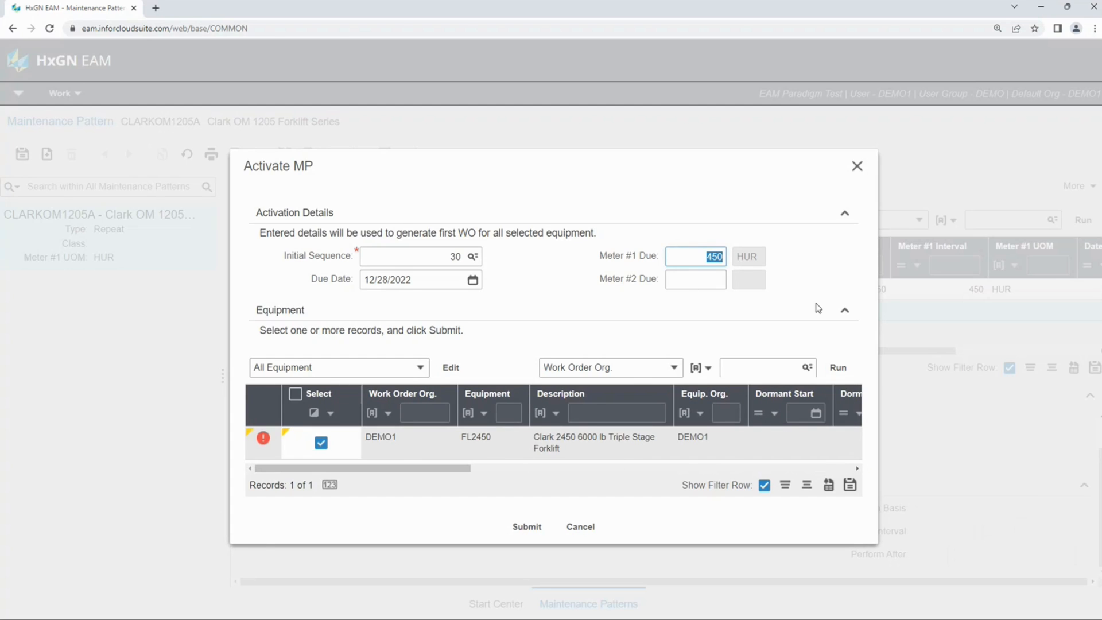
{"action": "key", "text": "BackSpace"}
{"action": "left_click", "coordinate": [521, 528]}
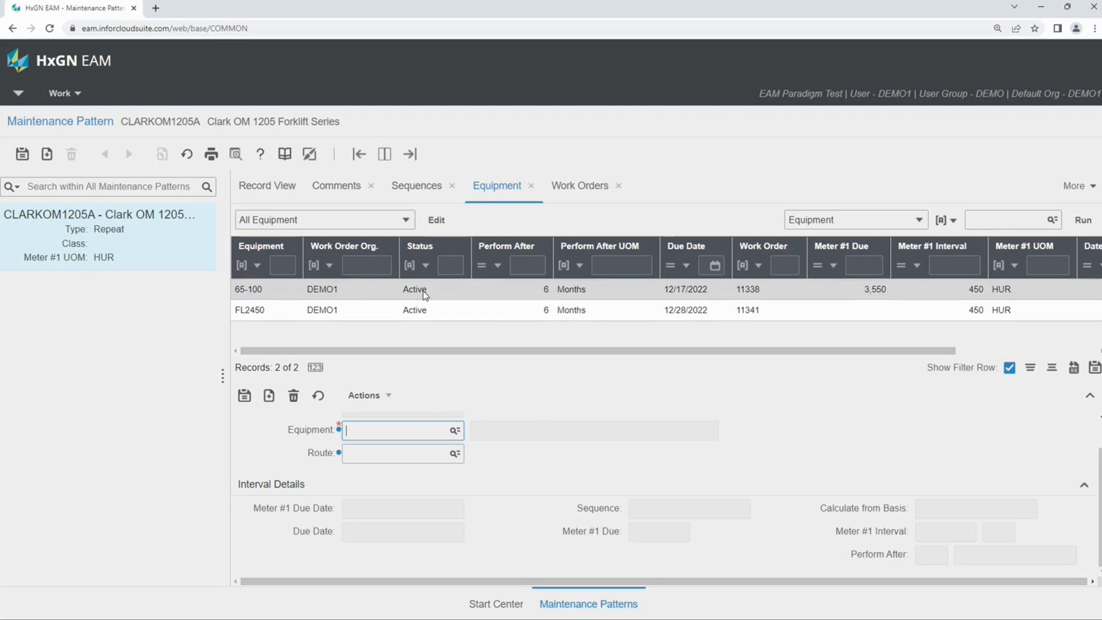
- Review the pattern's work orders for FL2450 and 65-100 and compare them with the equipment records
{"action": "left_click", "coordinate": [579, 189]}
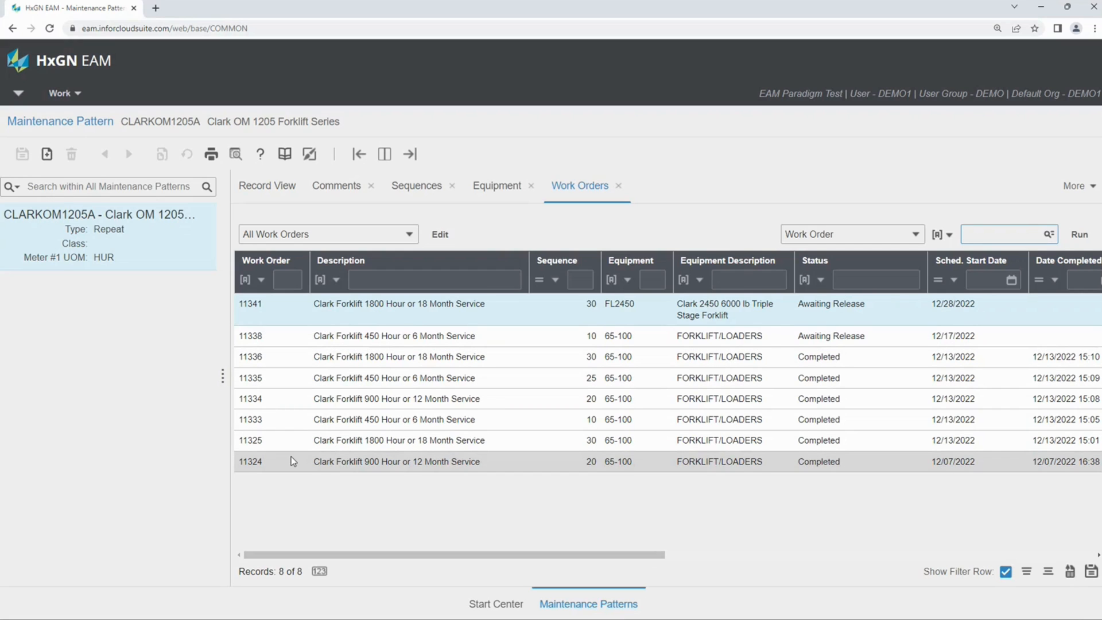
{"action": "left_click", "coordinate": [496, 187]}
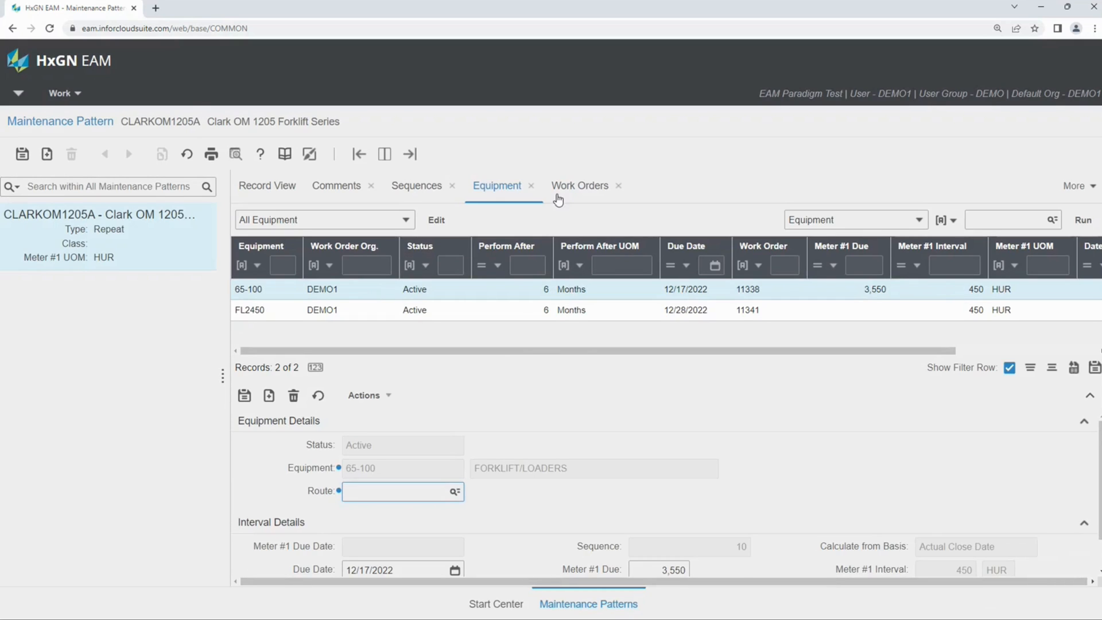
{"action": "left_click", "coordinate": [573, 185]}
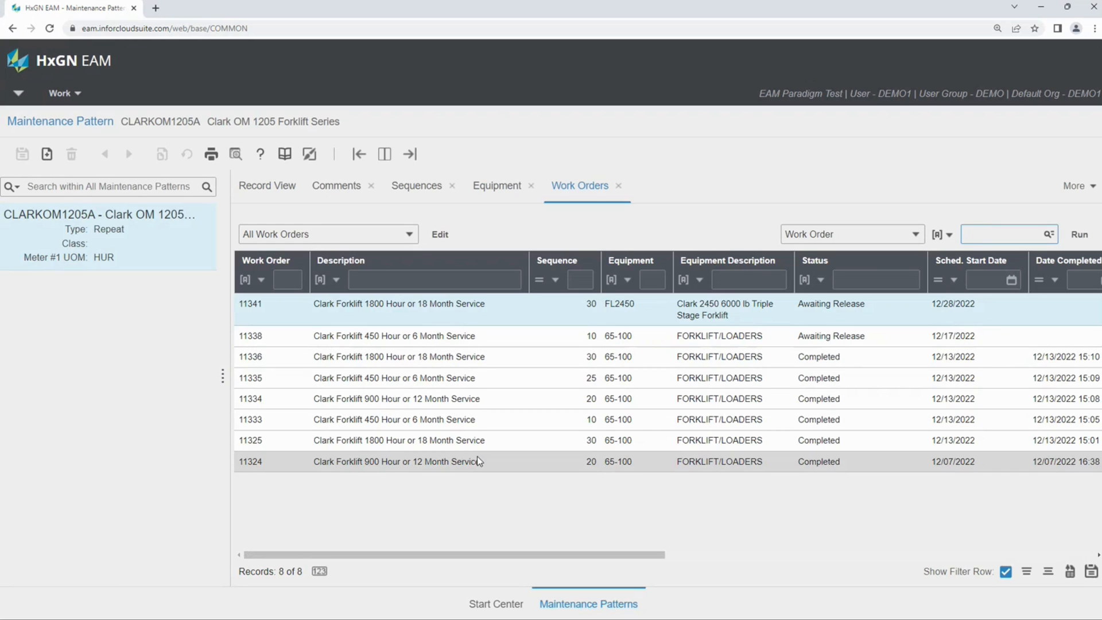
{"action": "left_click", "coordinate": [508, 340]}
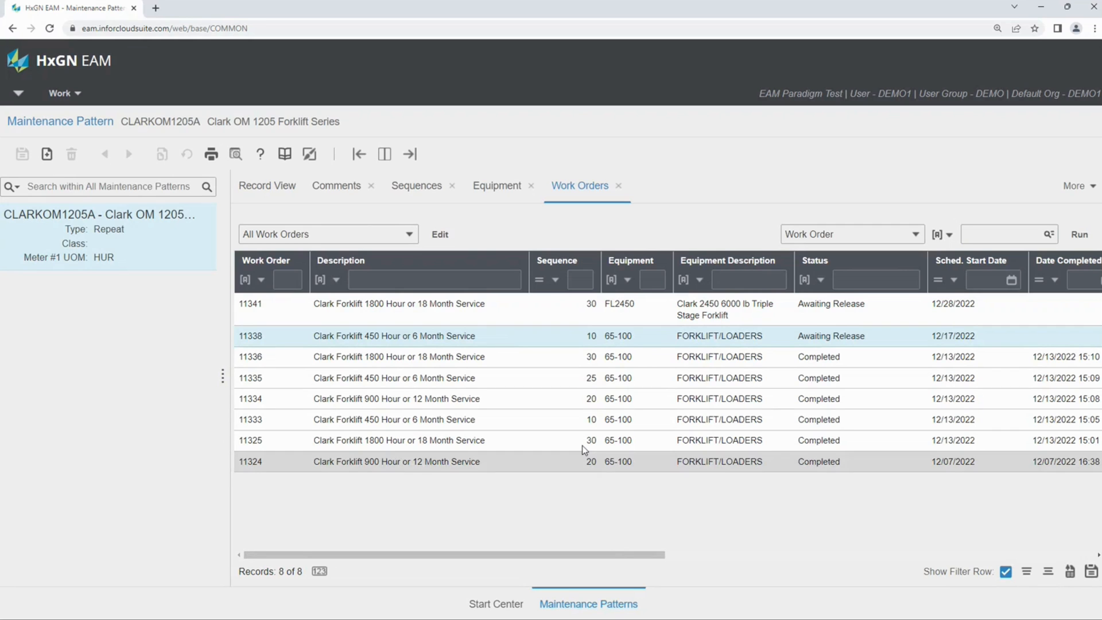
{"action": "left_click_drag", "start_coordinate": [610, 555], "coordinate": [764, 554]}
{"action": "left_click_drag", "start_coordinate": [677, 585], "coordinate": [556, 583]}
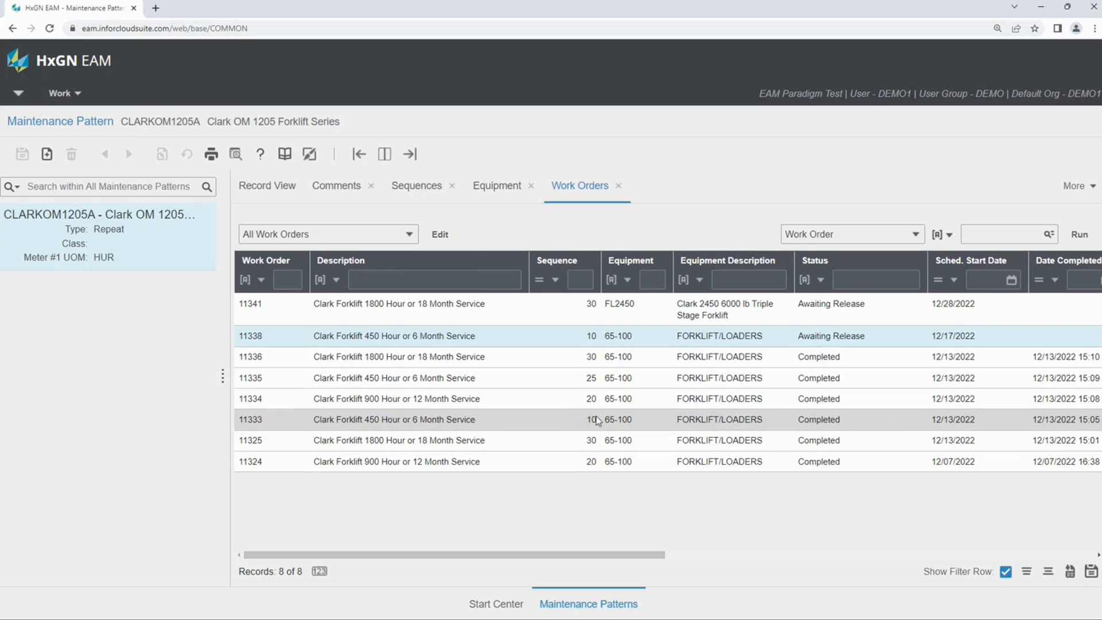
- Trace the order of forklift 65-100's completed work orders from the oldest one, checking it against the pattern's sequence list
{"action": "left_click", "coordinate": [570, 467]}
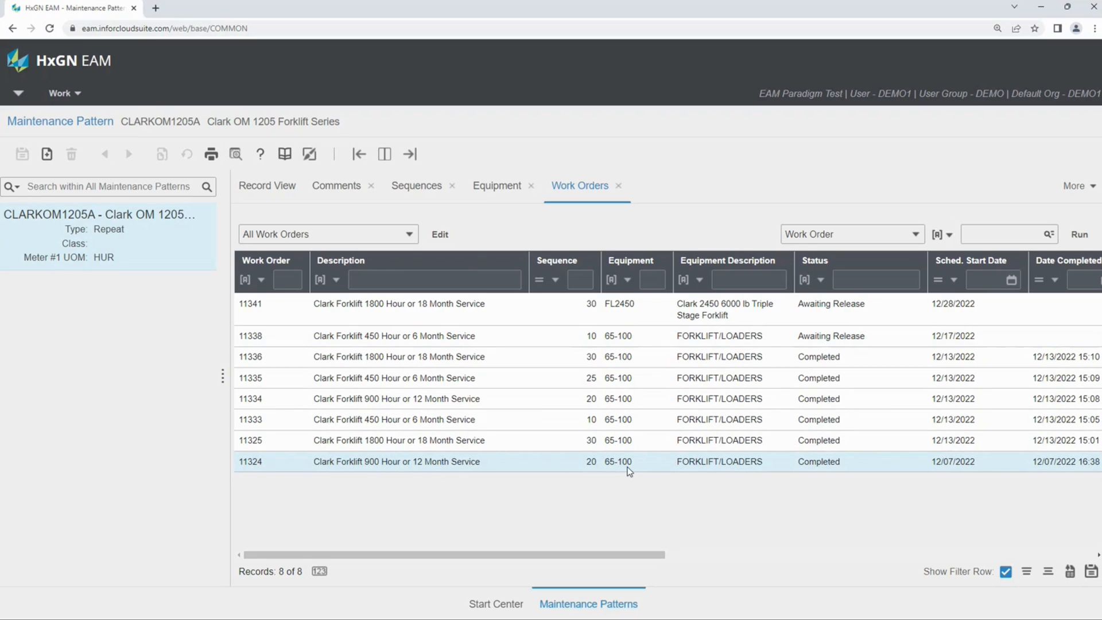
{"action": "left_click", "coordinate": [584, 445]}
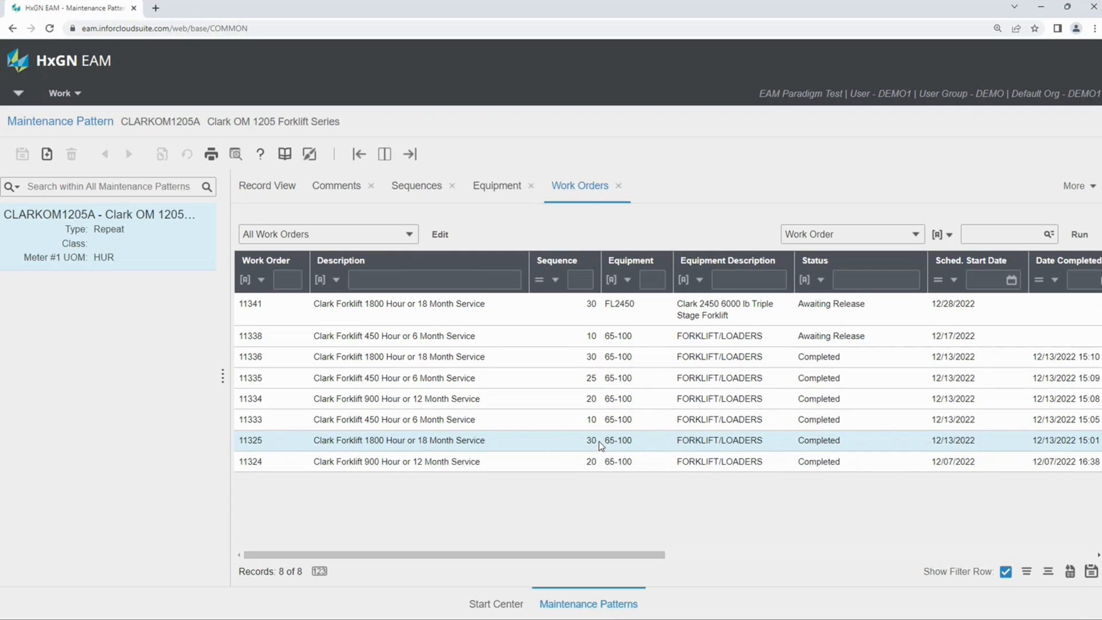
{"action": "left_click", "coordinate": [421, 187]}
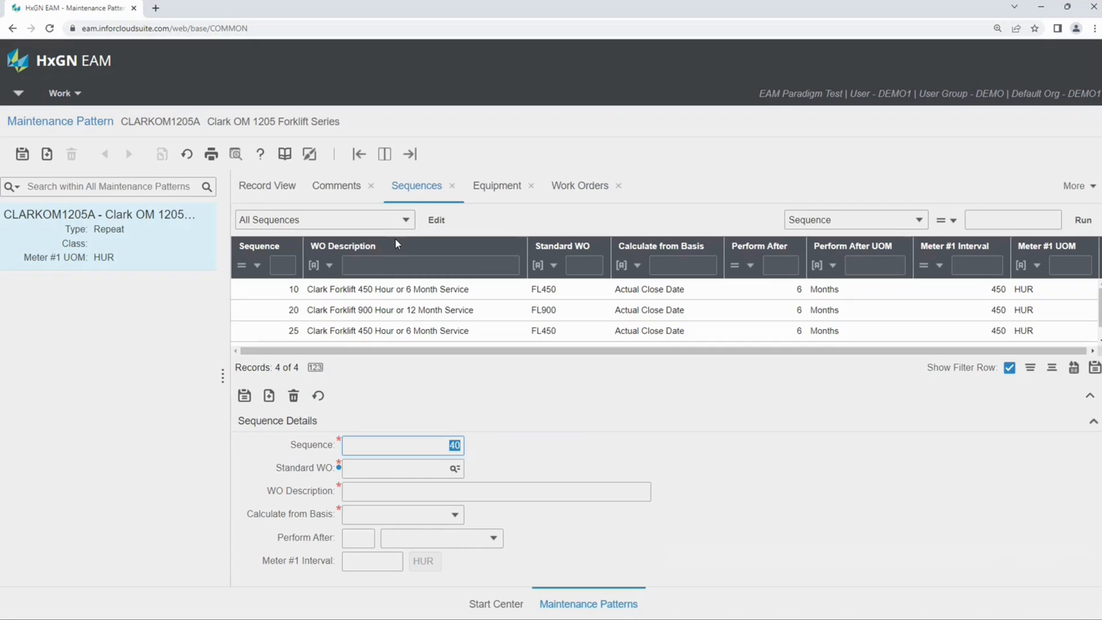
{"action": "scroll", "coordinate": [397, 316], "scroll_direction": "down", "scroll_amount": 1}
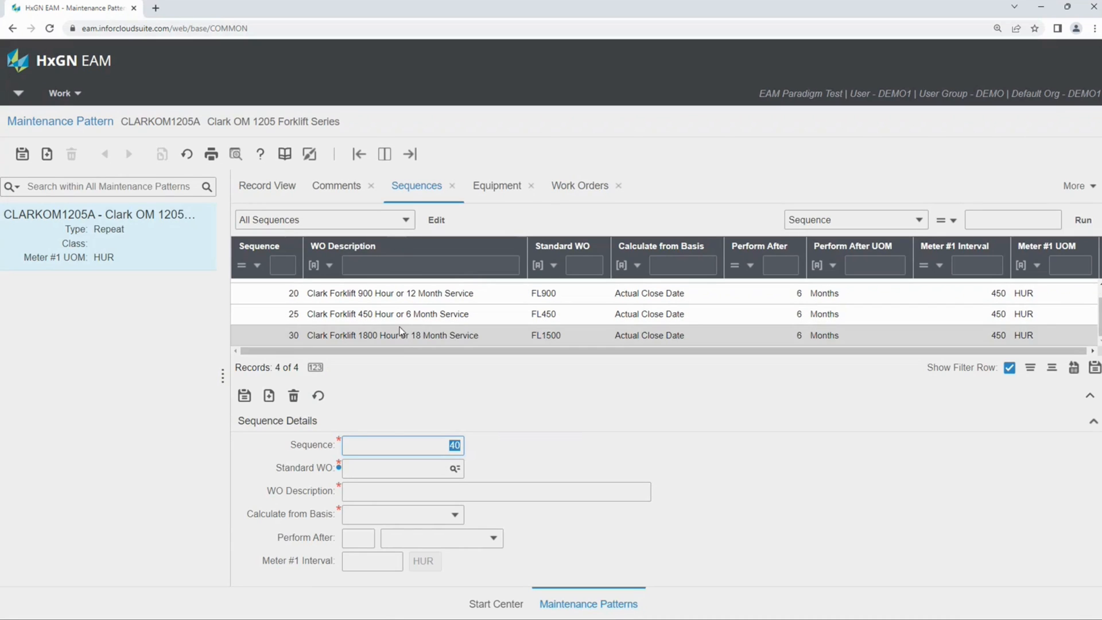
{"action": "left_click", "coordinate": [577, 187]}
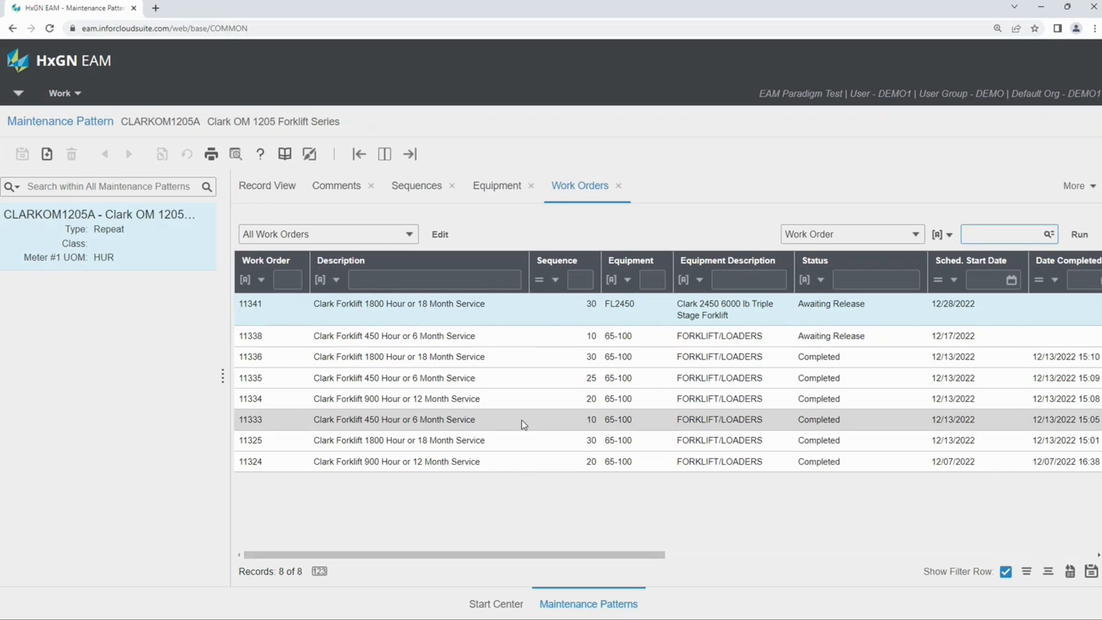
{"action": "left_click", "coordinate": [523, 440]}
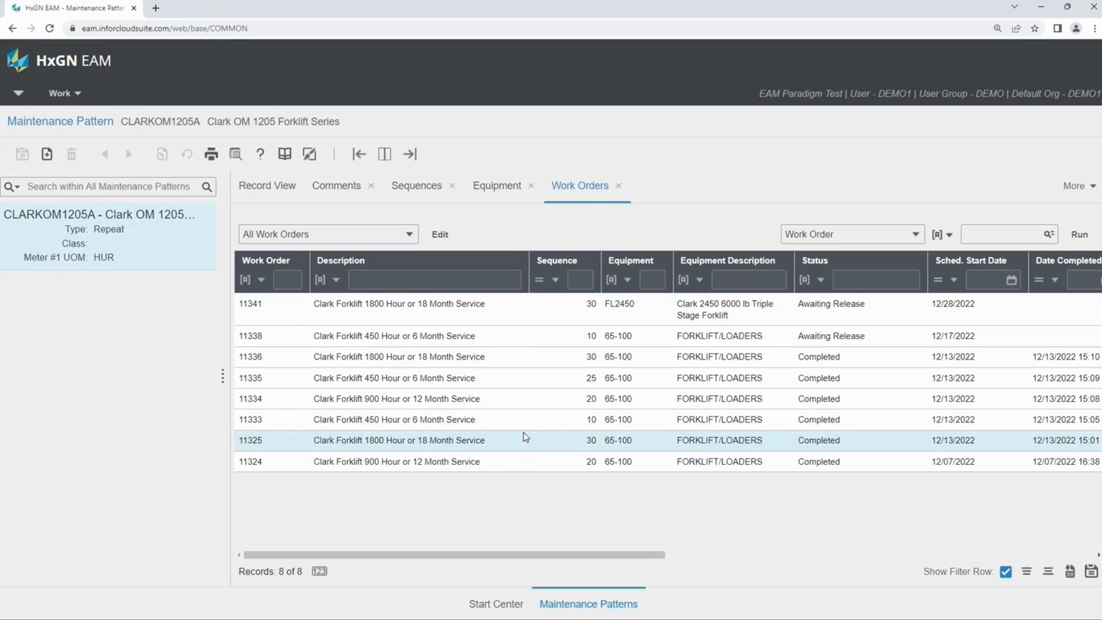
{"action": "left_click", "coordinate": [539, 429]}
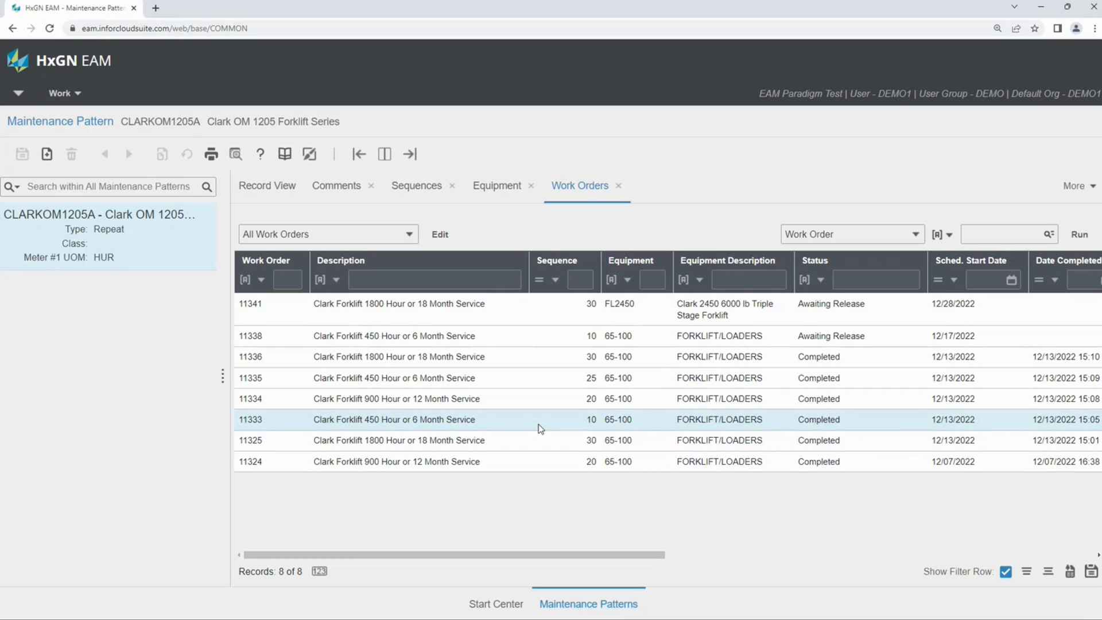
{"action": "left_click", "coordinate": [544, 399]}
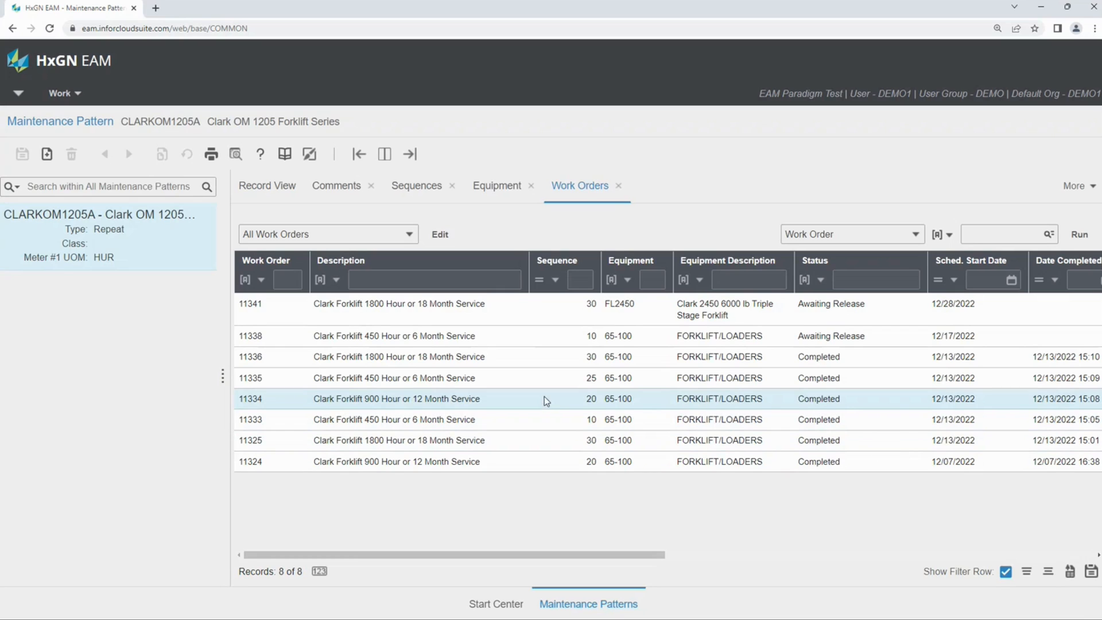